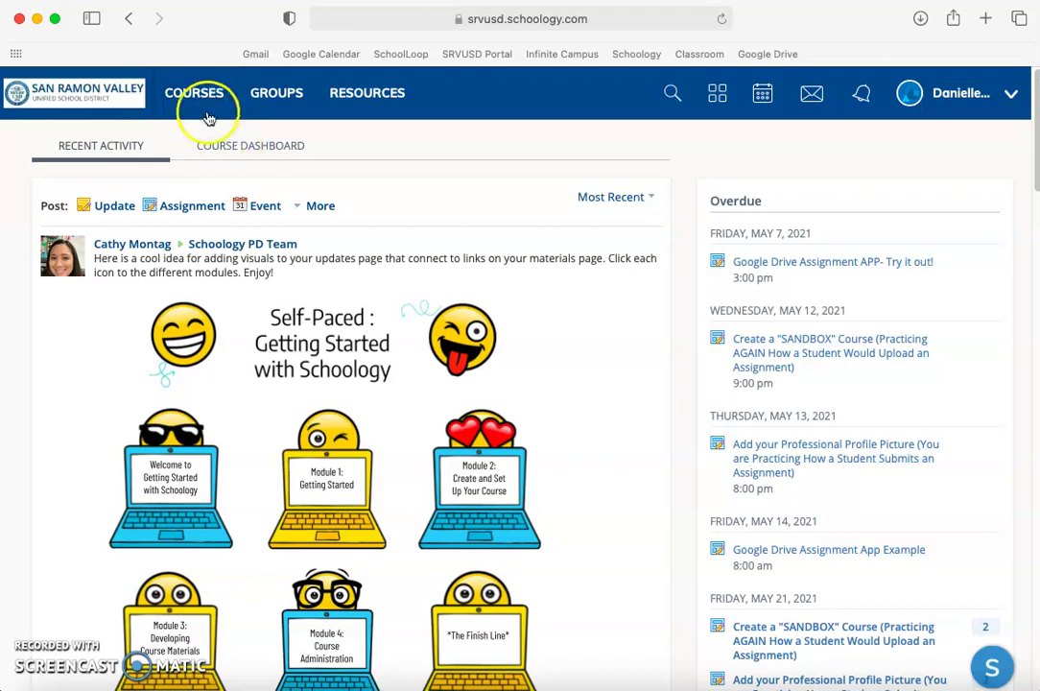
Open the Grade Setup page of the Algebra 2 course.
left_click(205, 111)
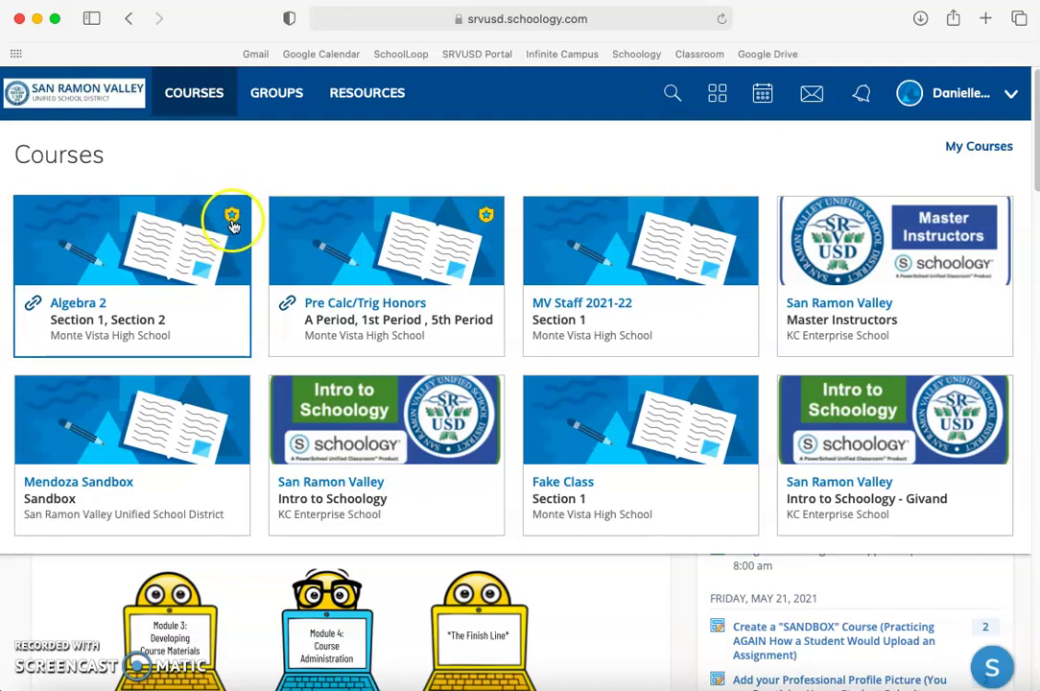
left_click(156, 251)
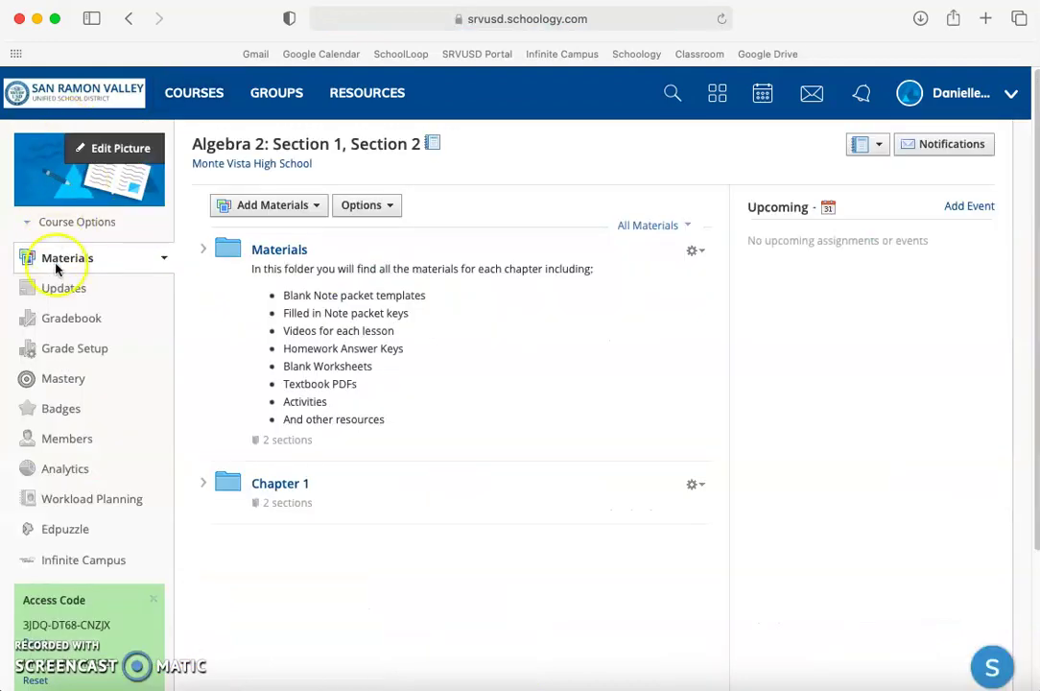
left_click(65, 351)
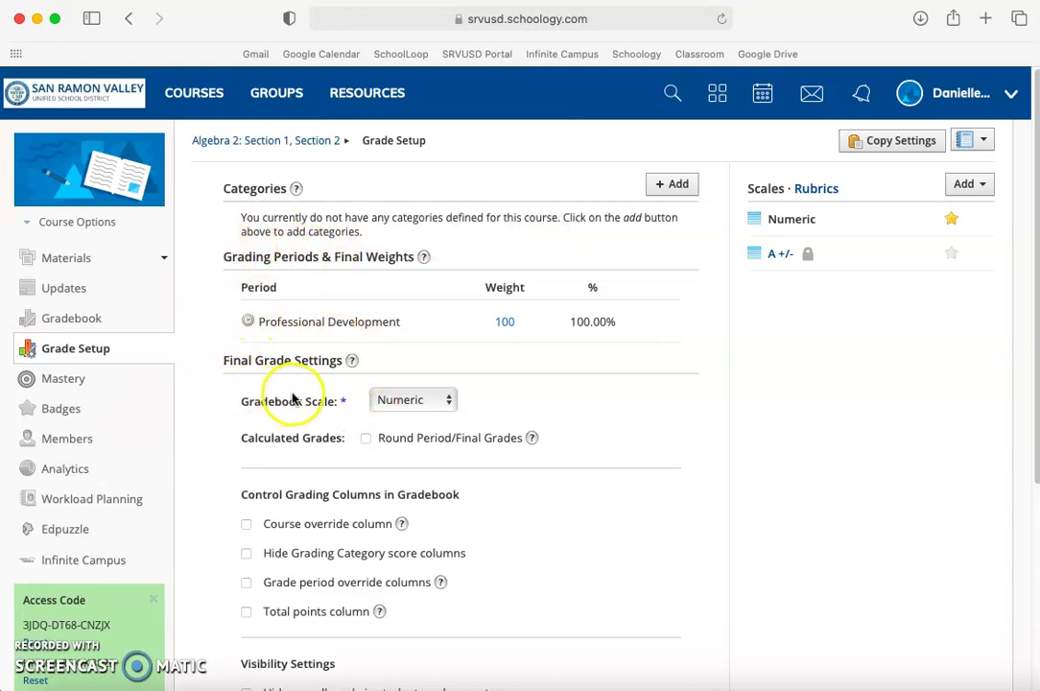
Start a new grading category for the course and name it Homework.
scroll(332, 384, "down", 1)
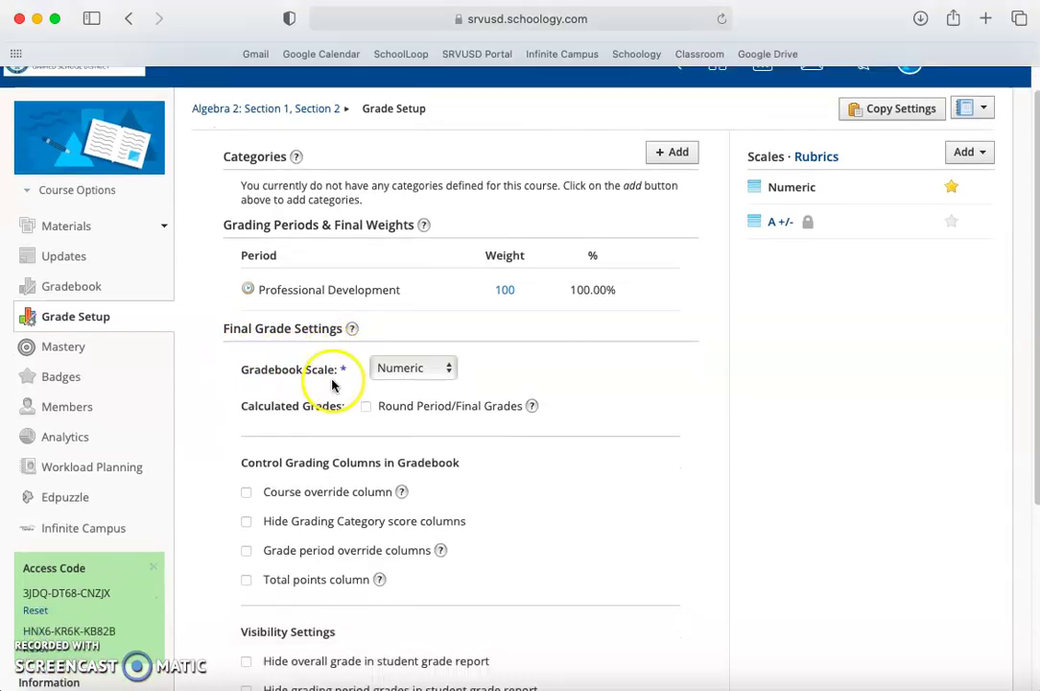
scroll(332, 384, "down", 3)
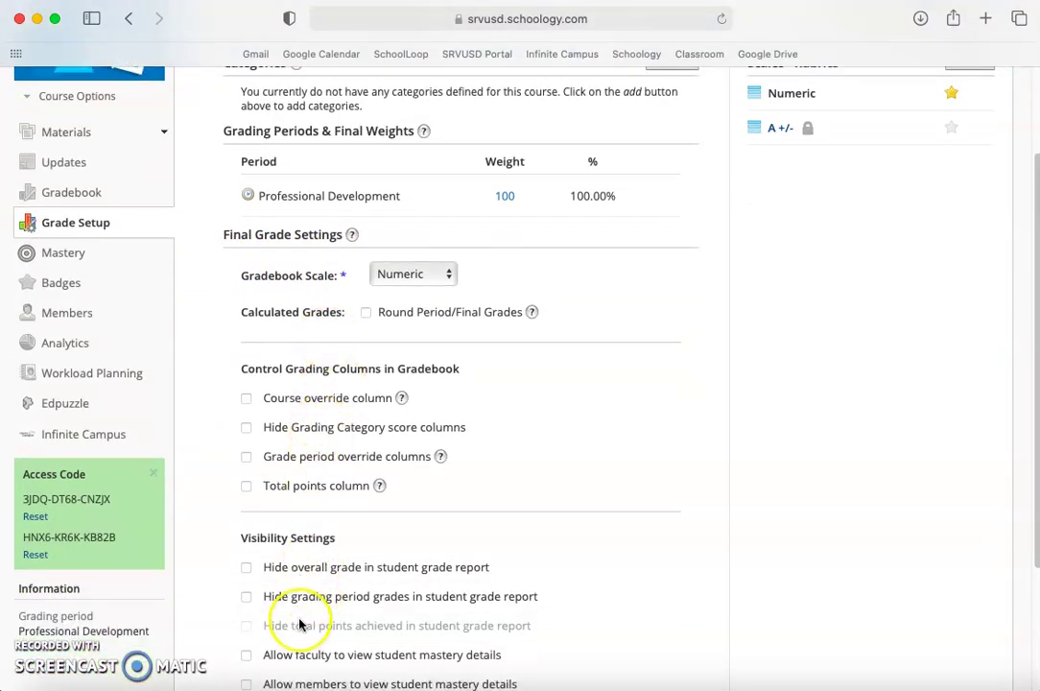
scroll(302, 609, "up", 4)
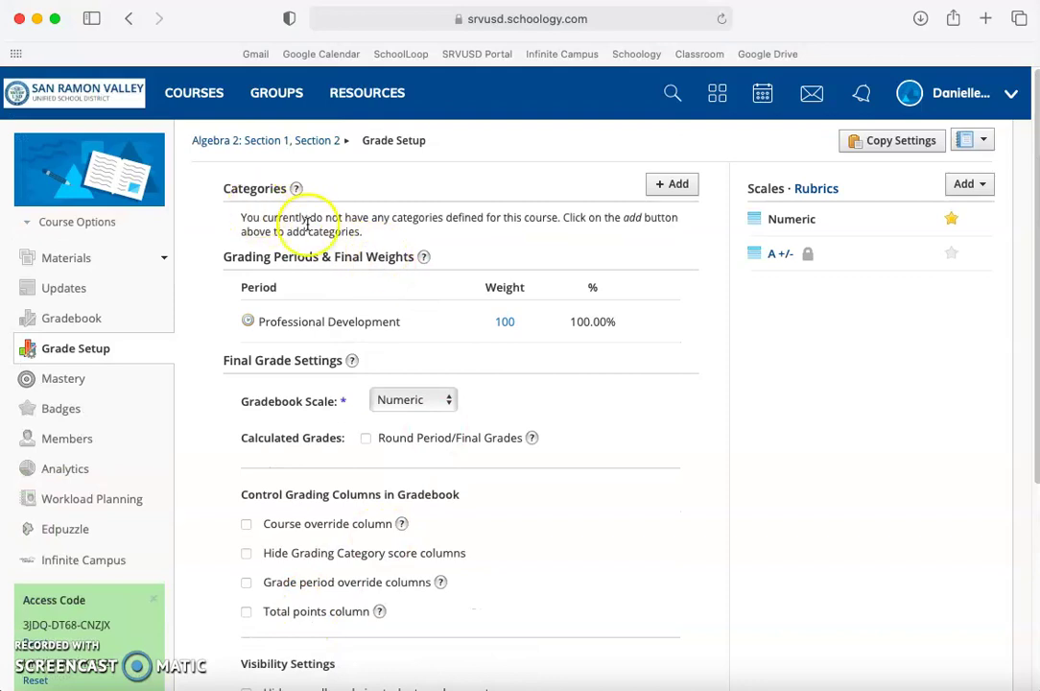
left_click(680, 185)
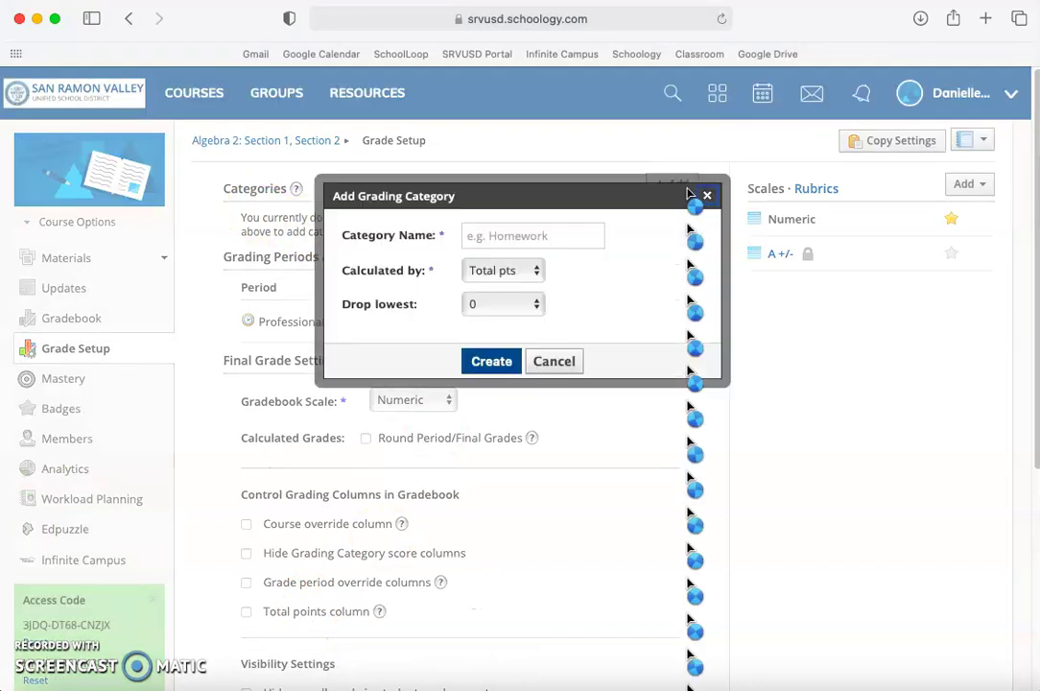
left_click(517, 236)
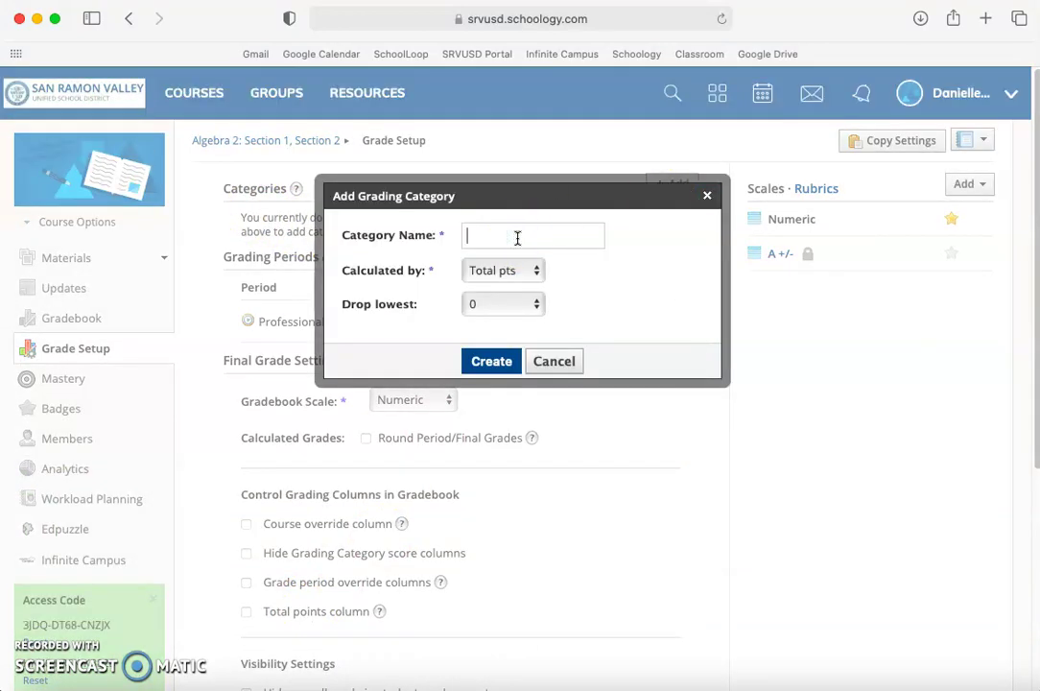
type("Homeworks")
key("BackSpace")
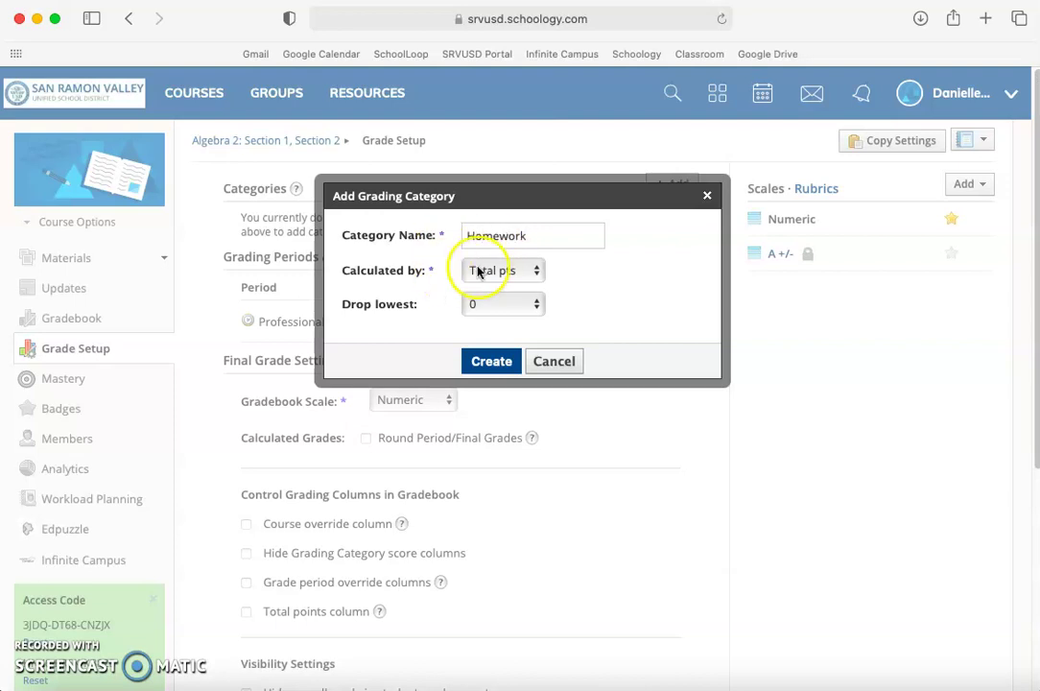
Set the Homework category's calculation to Percent and create the category.
left_click(489, 272)
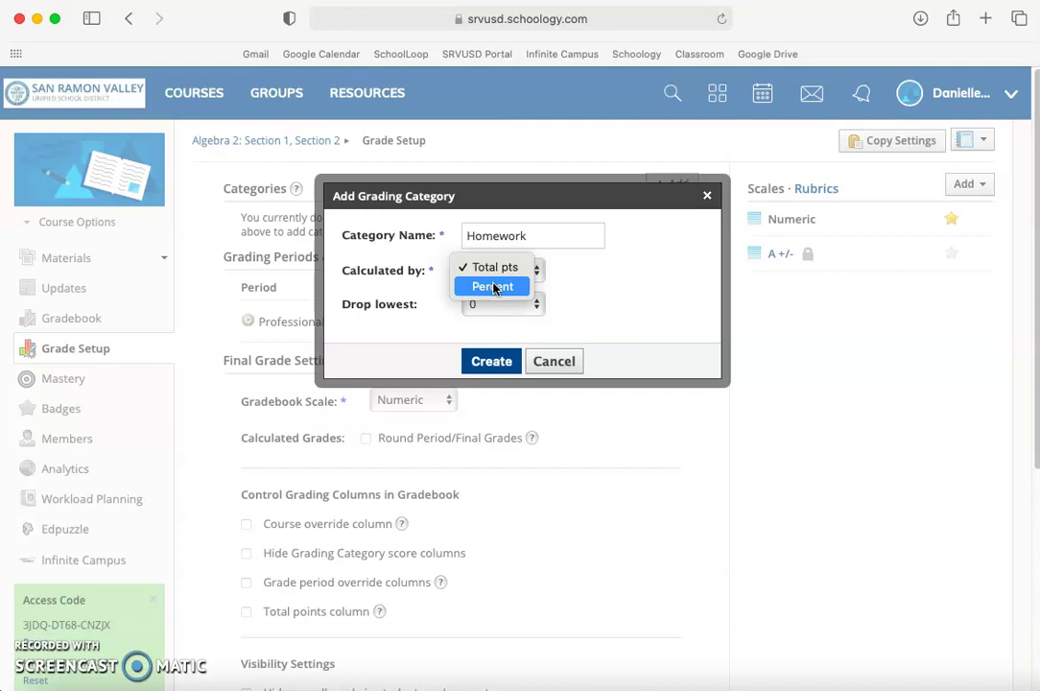
left_click(498, 276)
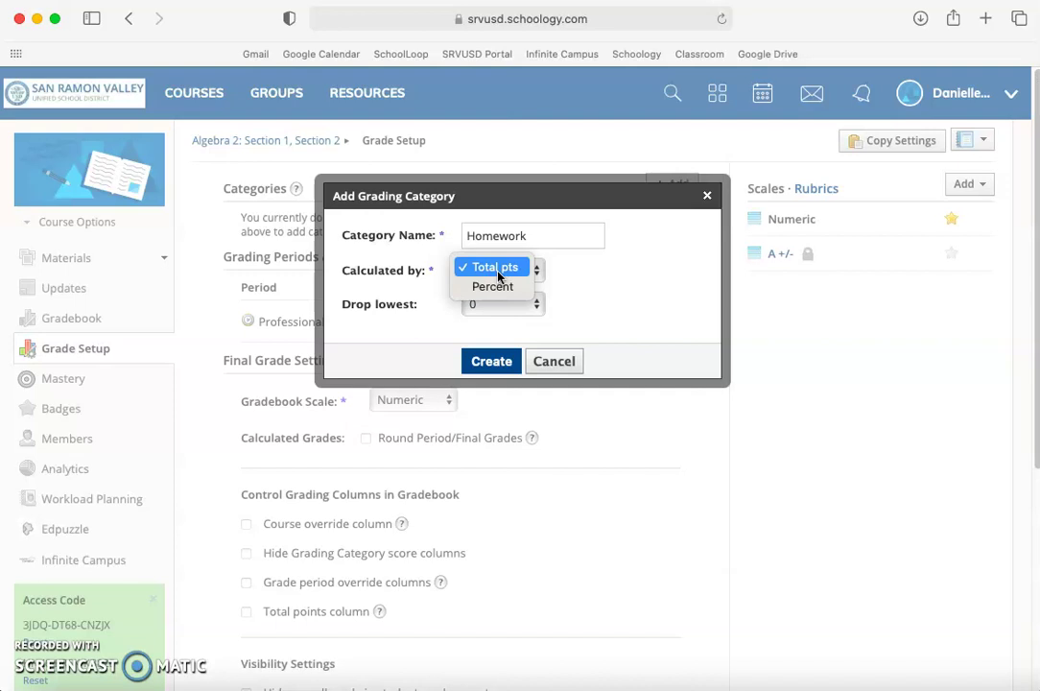
left_click(516, 284)
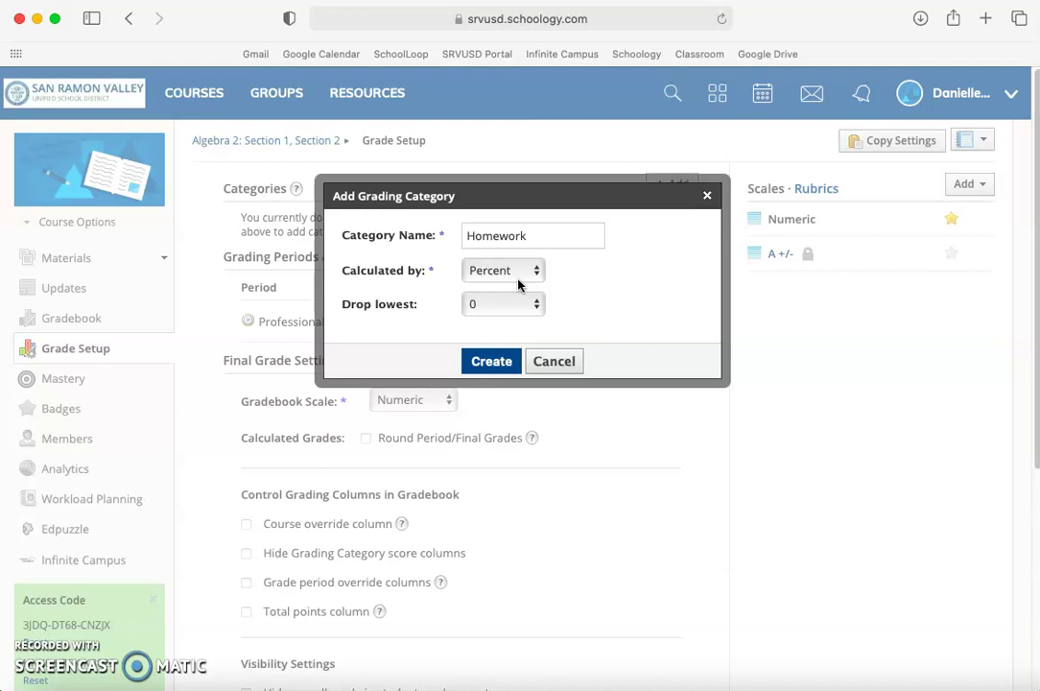
left_click(541, 282)
left_click(521, 303)
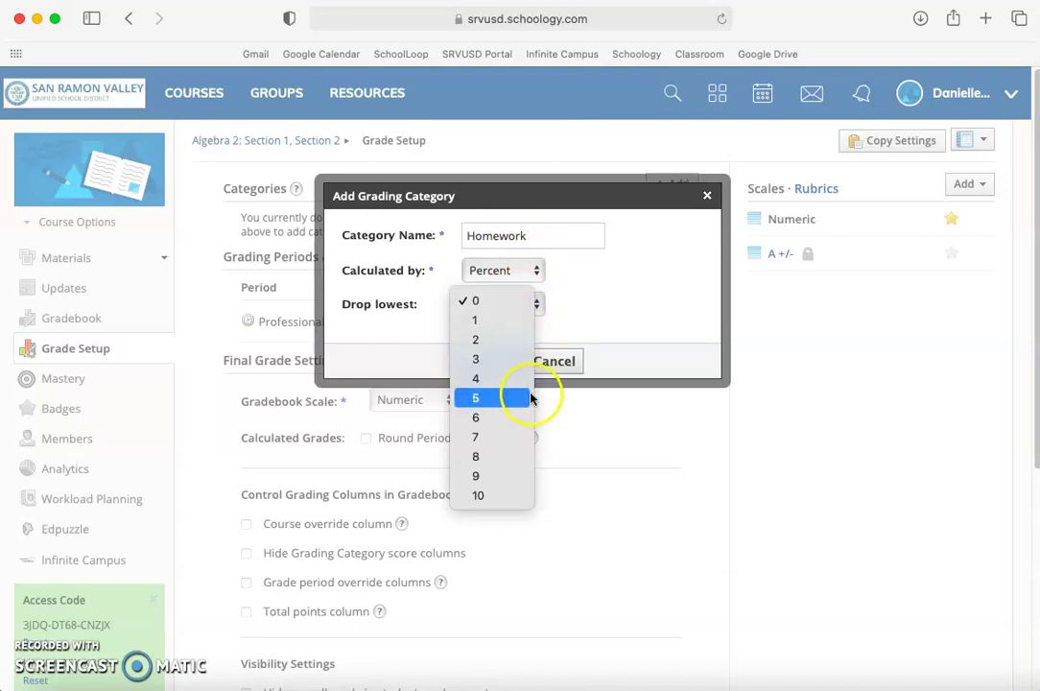
left_click(603, 302)
left_click(491, 364)
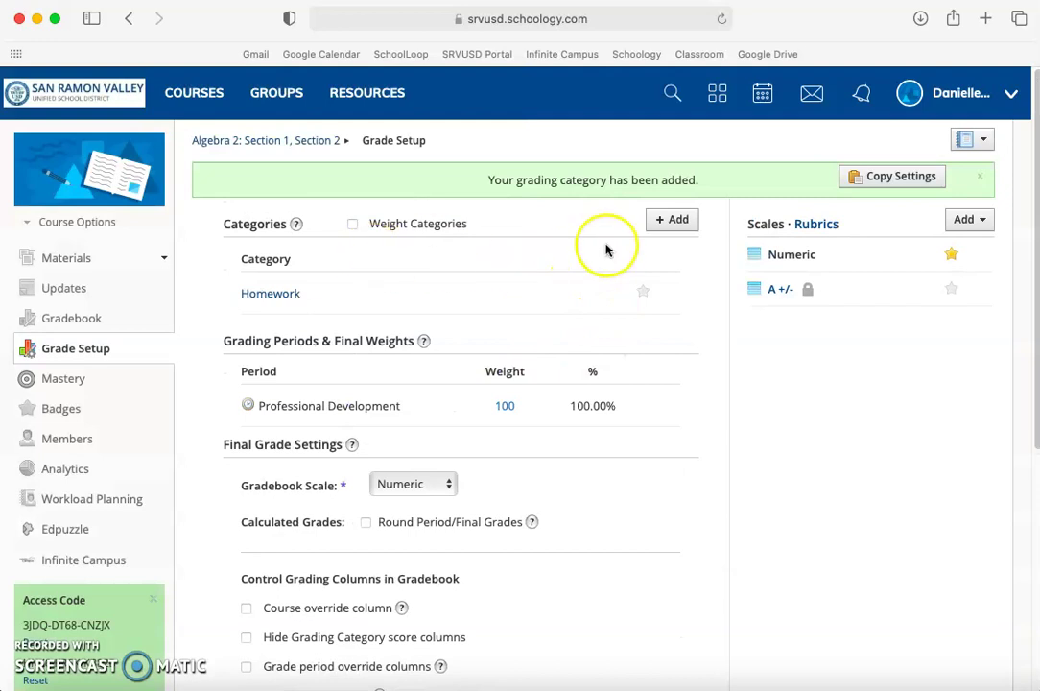
Create a second grading category named Exams, calculated by total points with 0 lowest scores dropped.
left_click(677, 219)
left_click(532, 241)
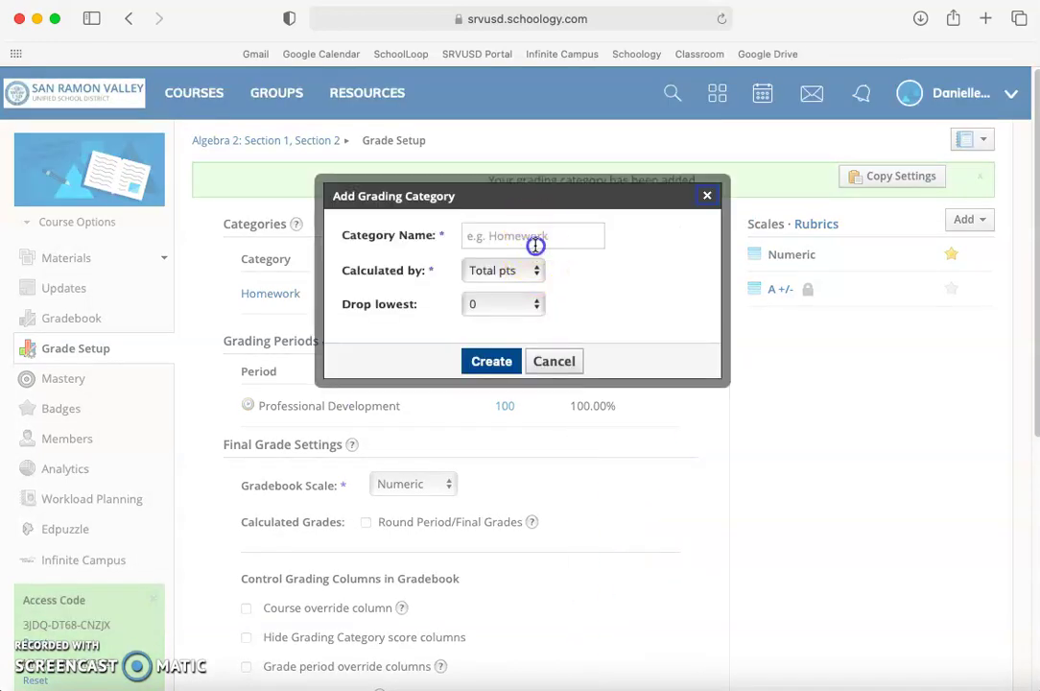
type("Exams")
left_click(537, 270)
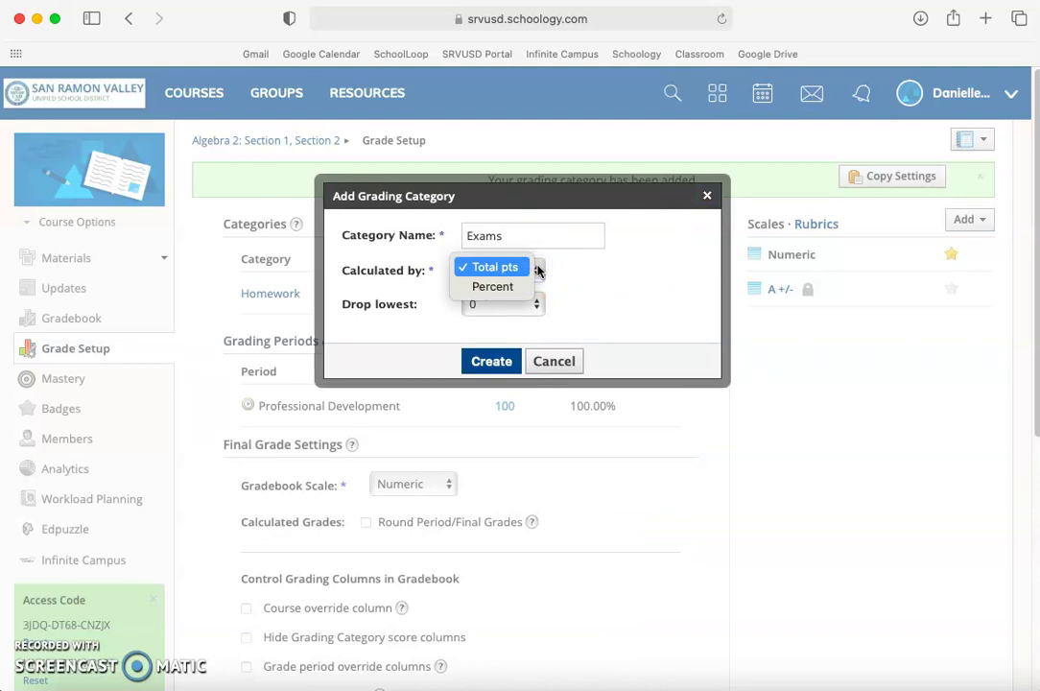
left_click(487, 269)
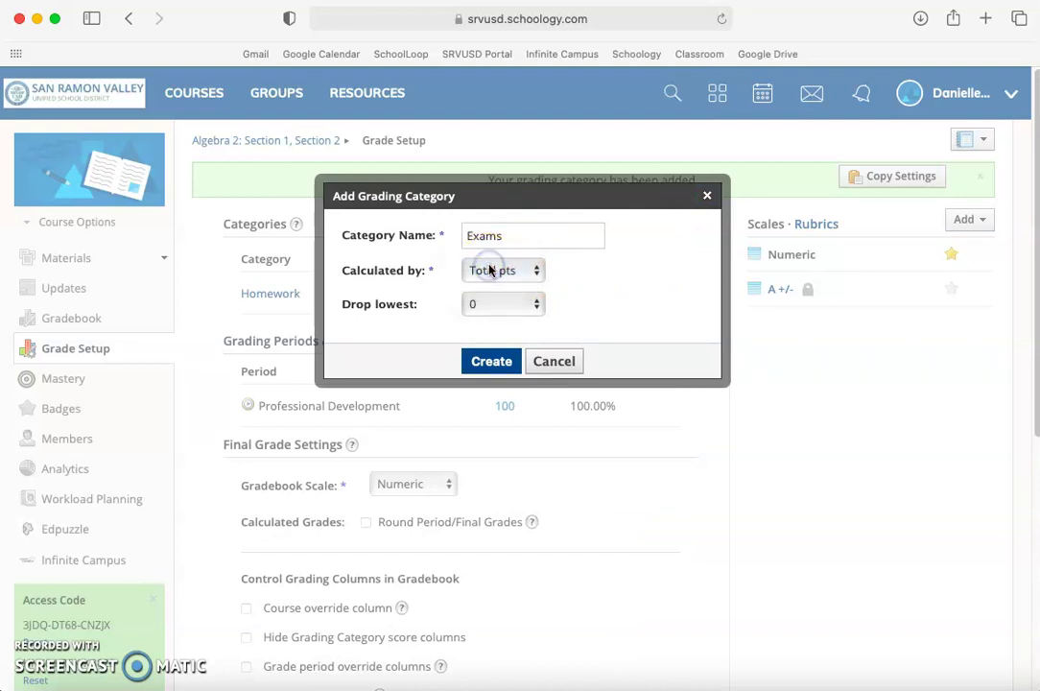
left_click(503, 306)
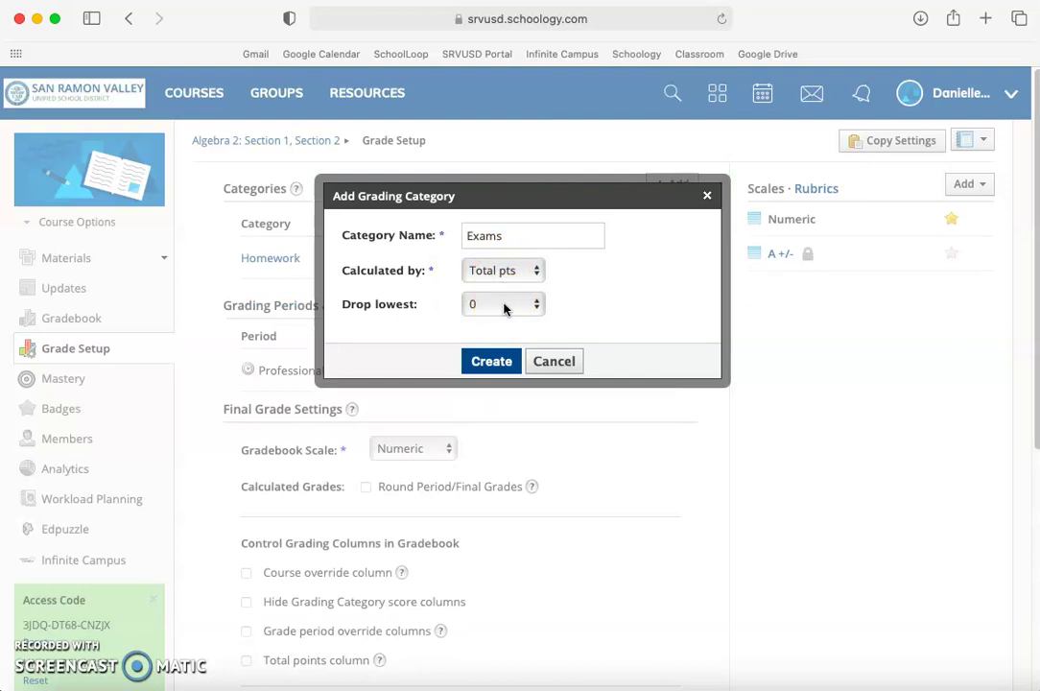
left_click(493, 364)
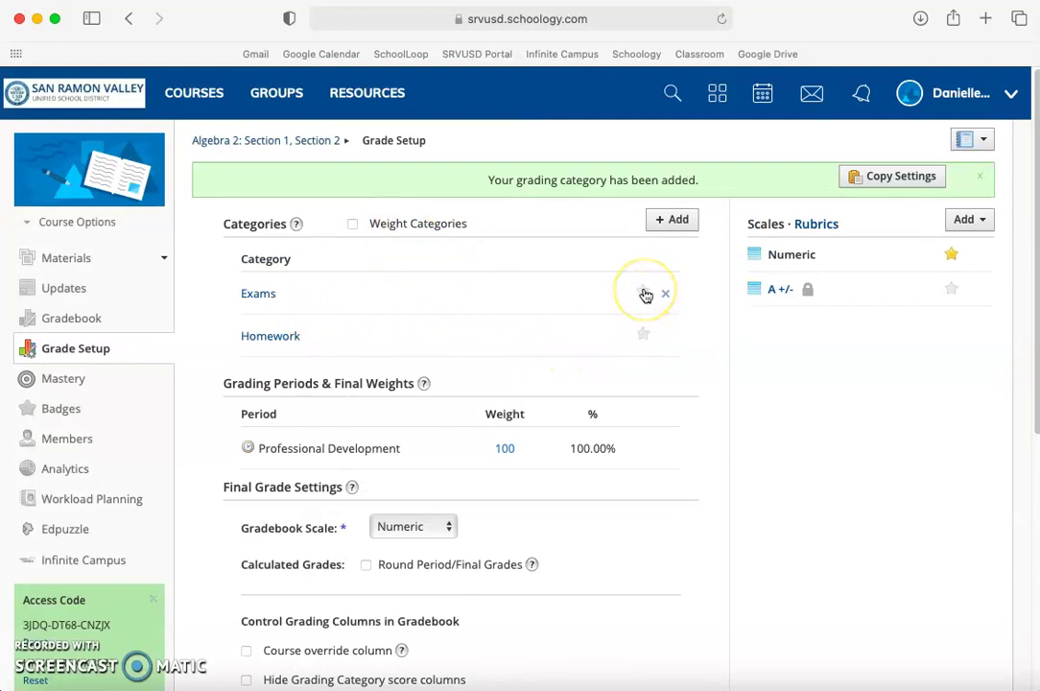
Star Homework as the default grading category instead of Exams.
left_click(645, 292)
left_click(644, 333)
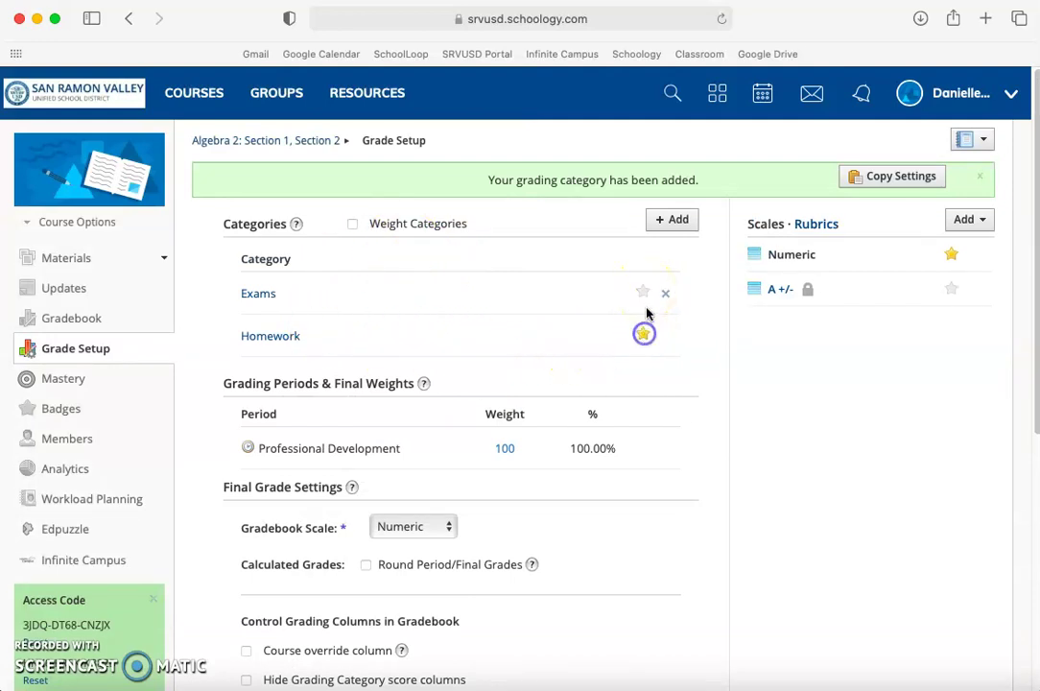
left_click(643, 292)
left_click(644, 338)
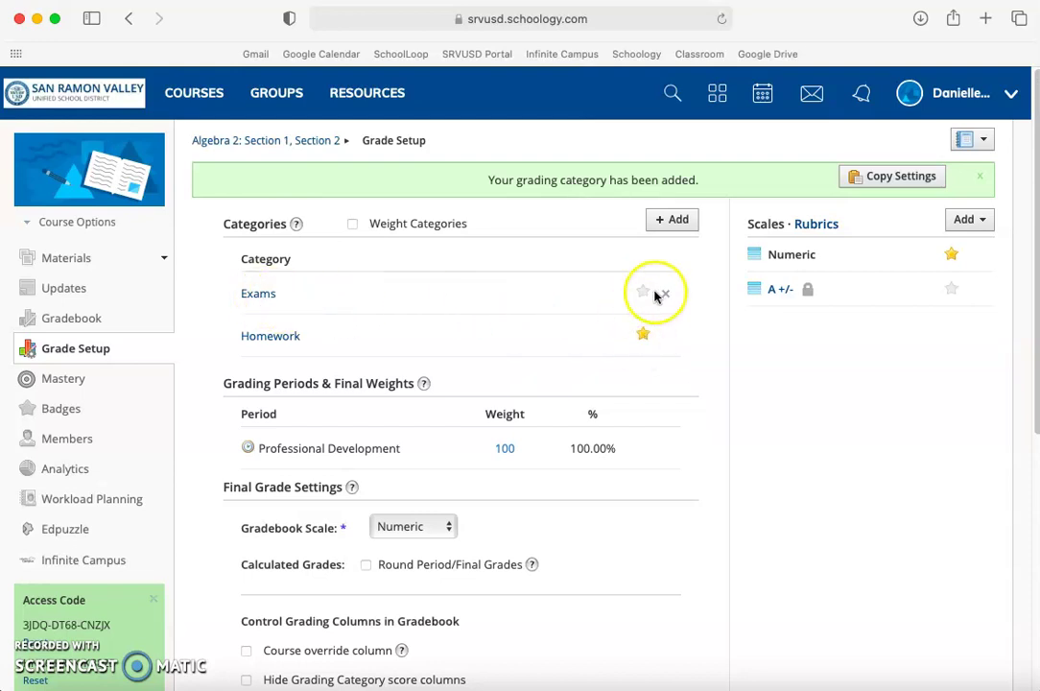
Turn on category weighting and set the weight of the Exams category to 40.
left_click(353, 189)
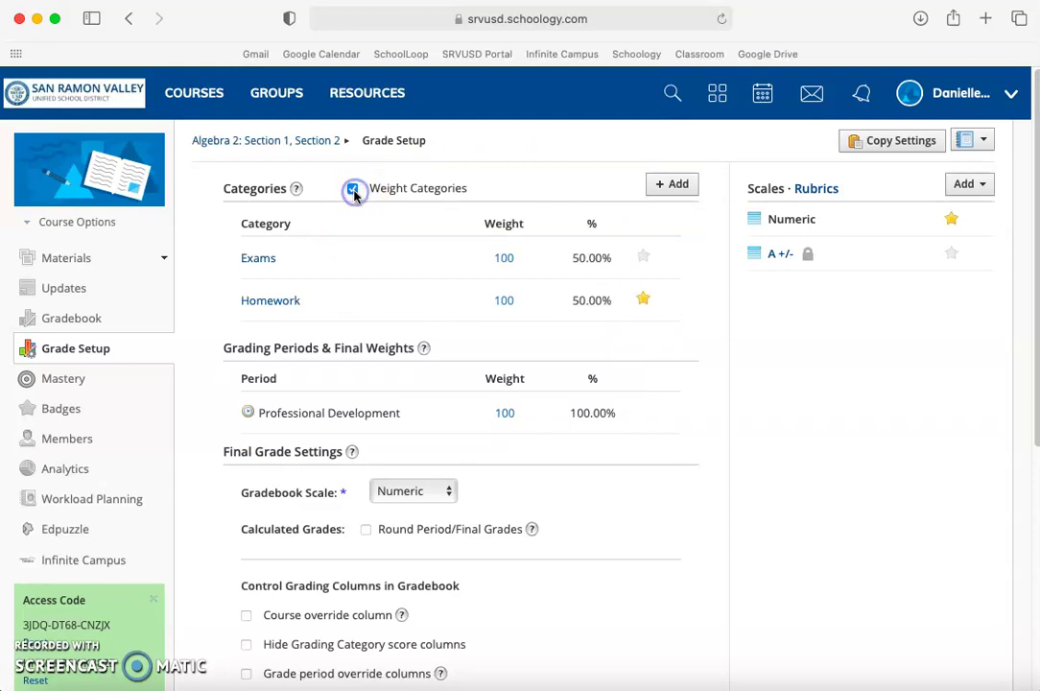
left_click(497, 258)
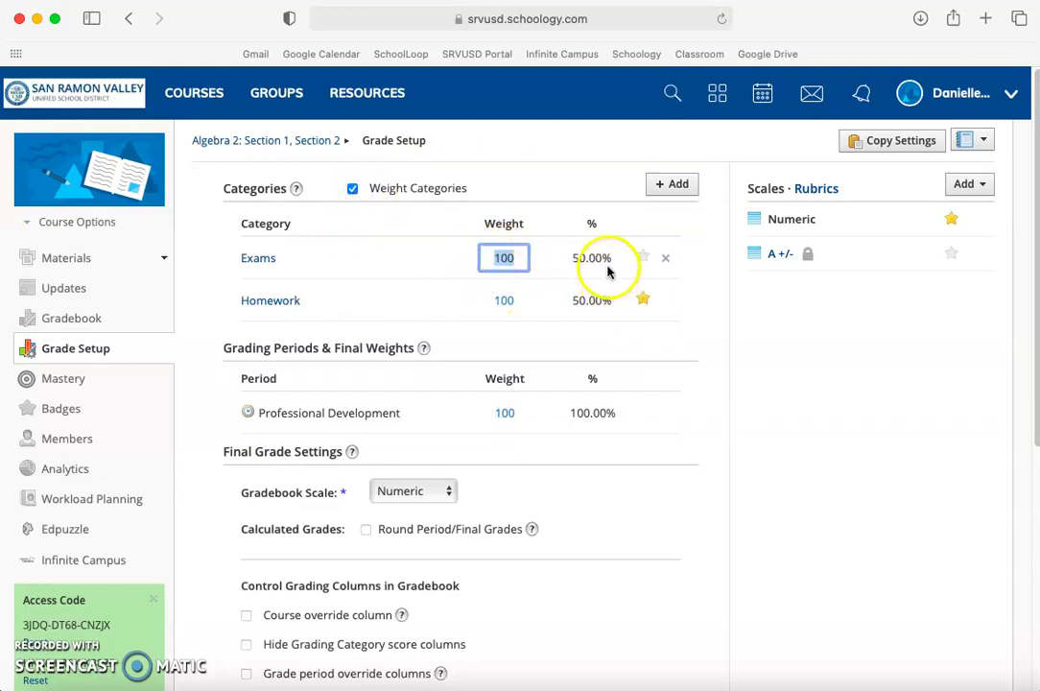
left_click(514, 255)
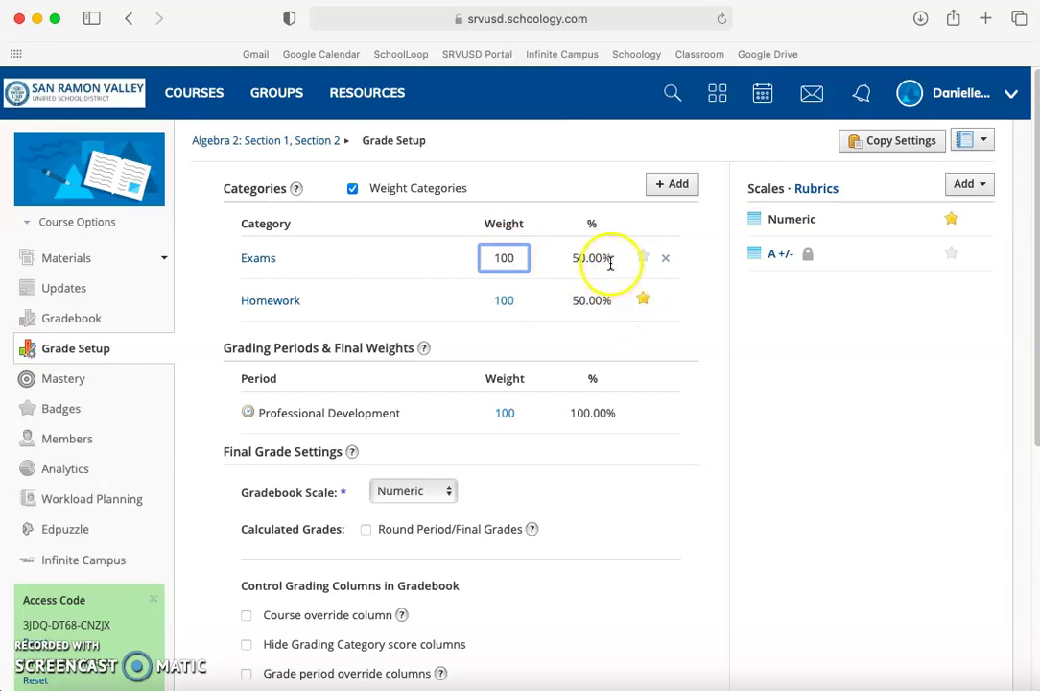
left_click_drag(515, 259, 460, 251)
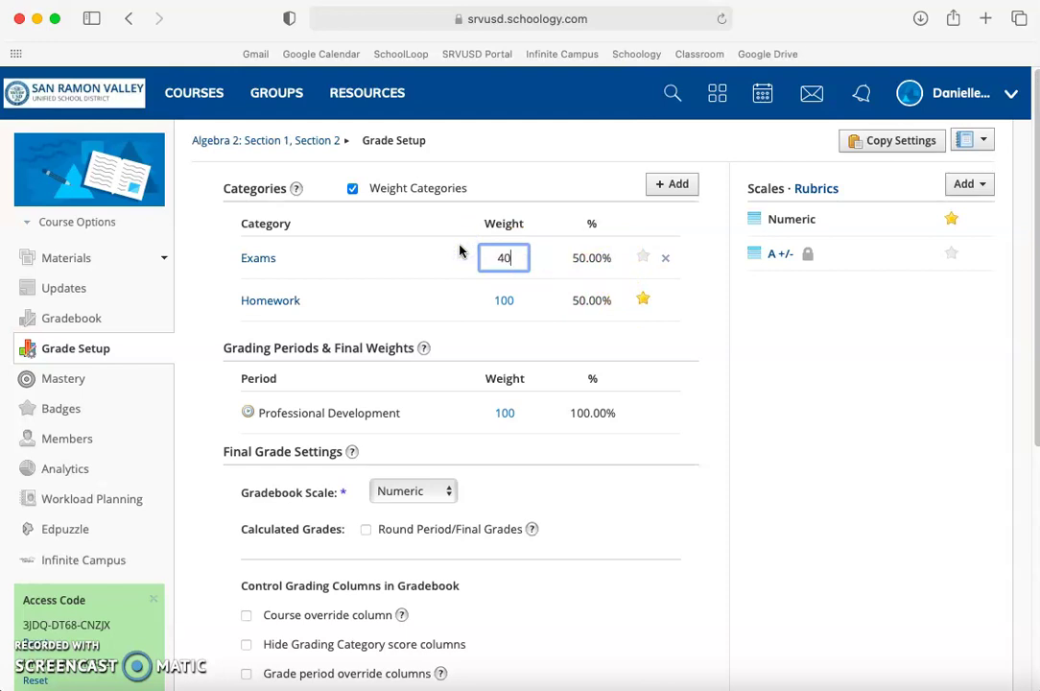
type("40")
Set the weight of the Homework category to 60.
left_click(525, 300)
left_click_drag(523, 300, 483, 300)
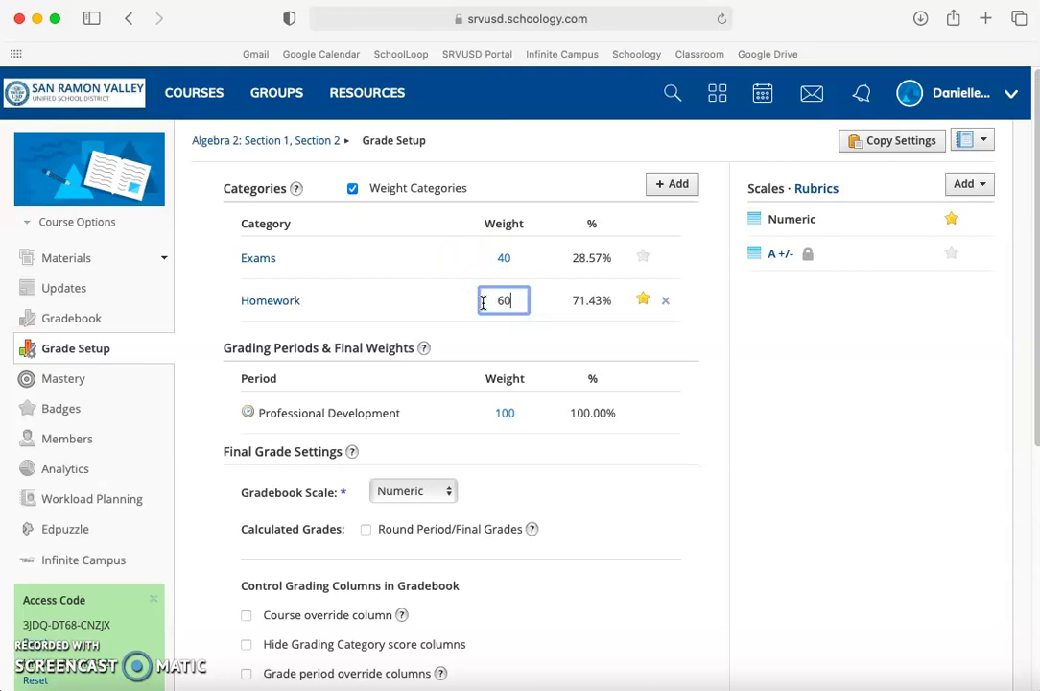
left_click(550, 290)
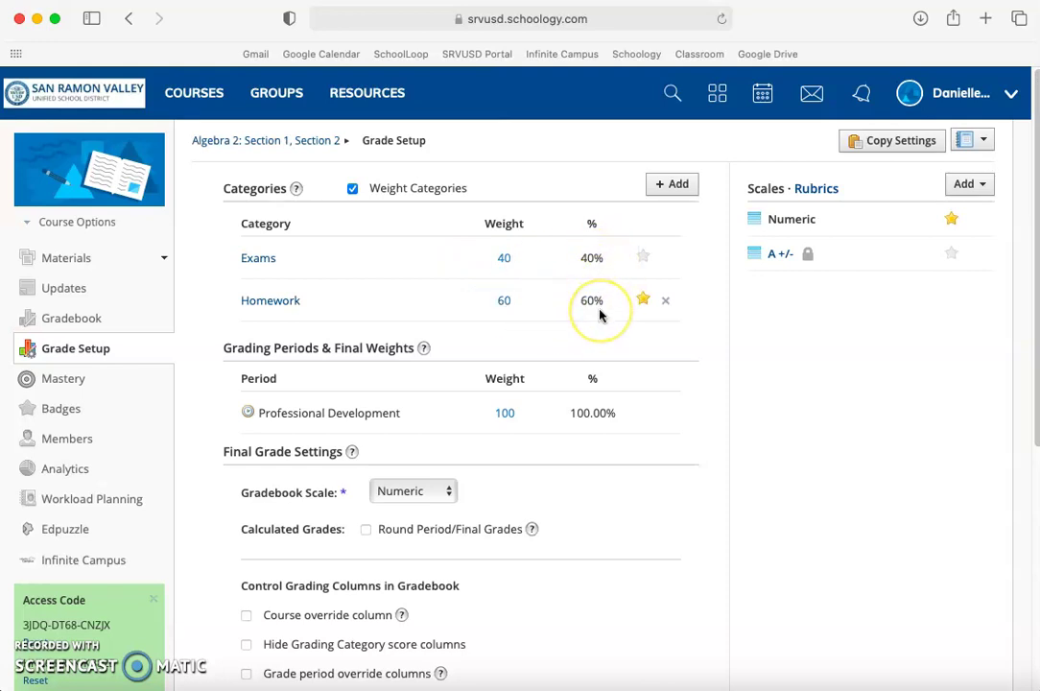
left_click(501, 259)
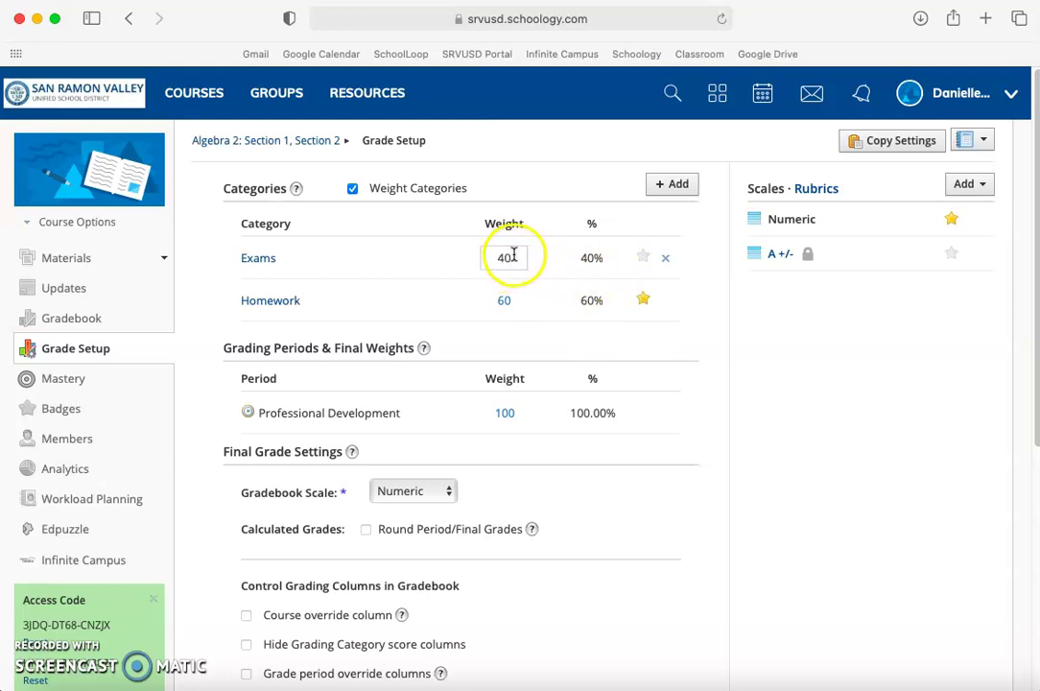
left_click(232, 262)
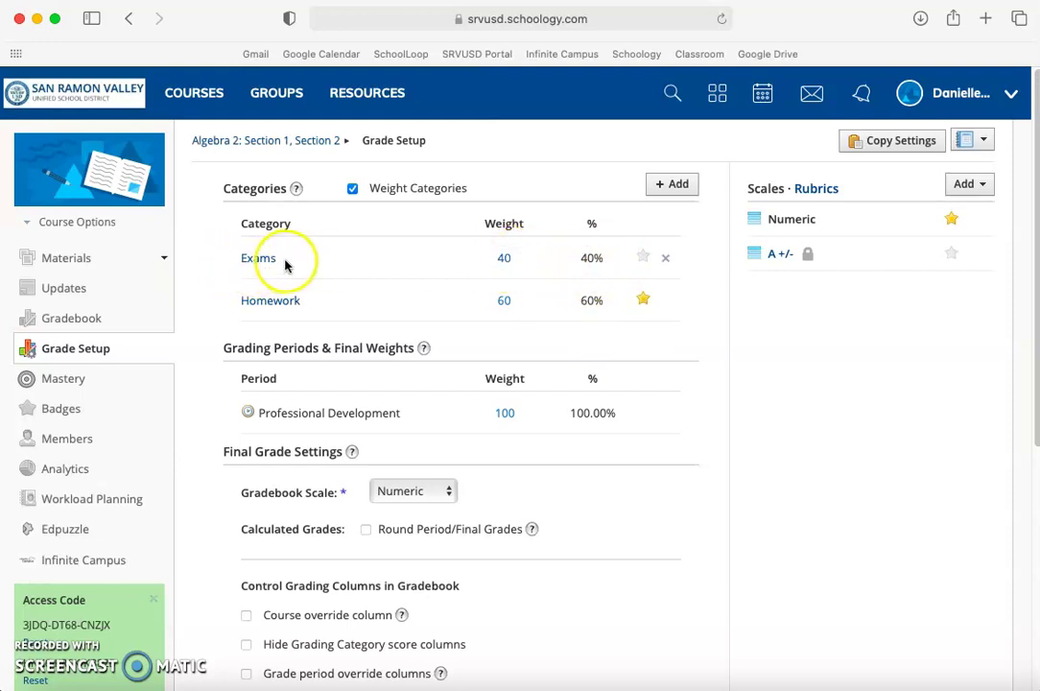
left_click(504, 257)
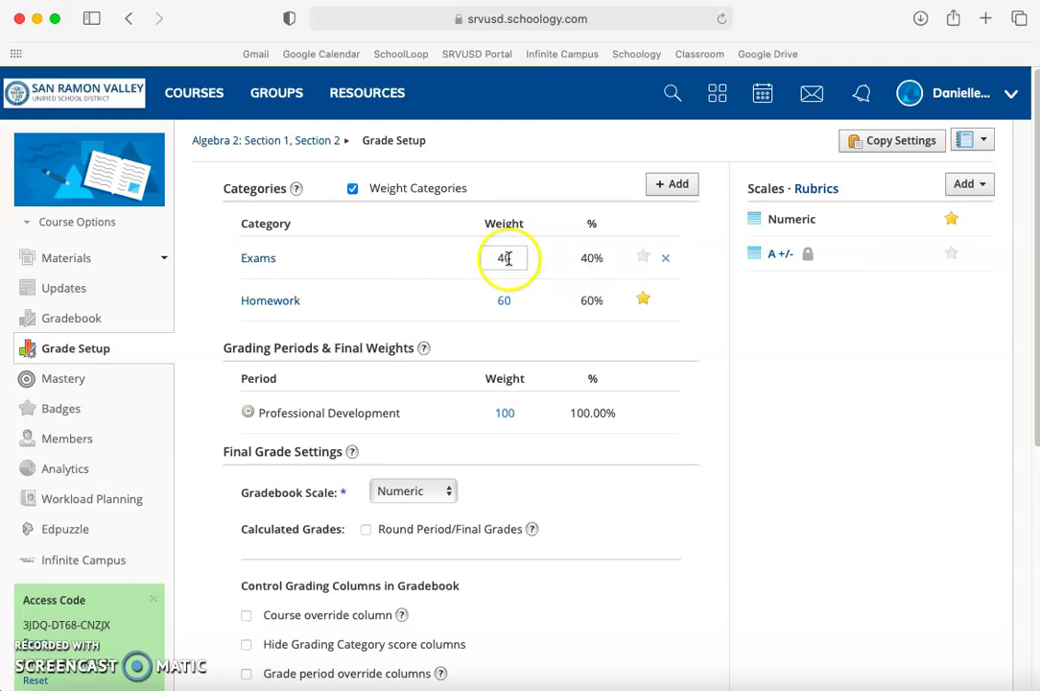
left_click(458, 260)
left_click(504, 301)
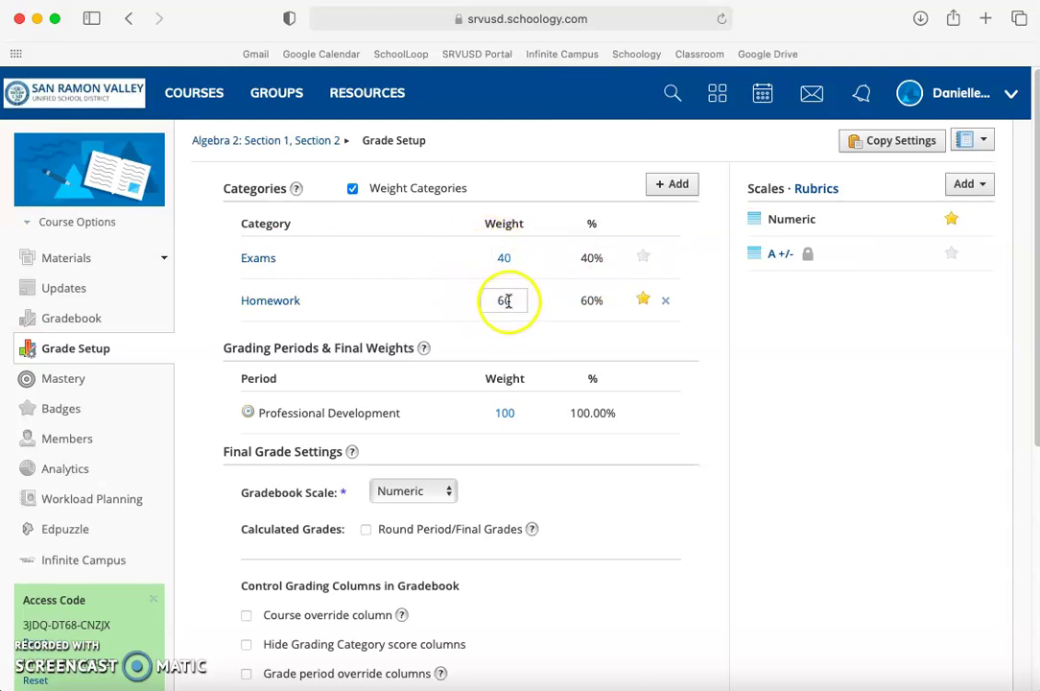
left_click(502, 259)
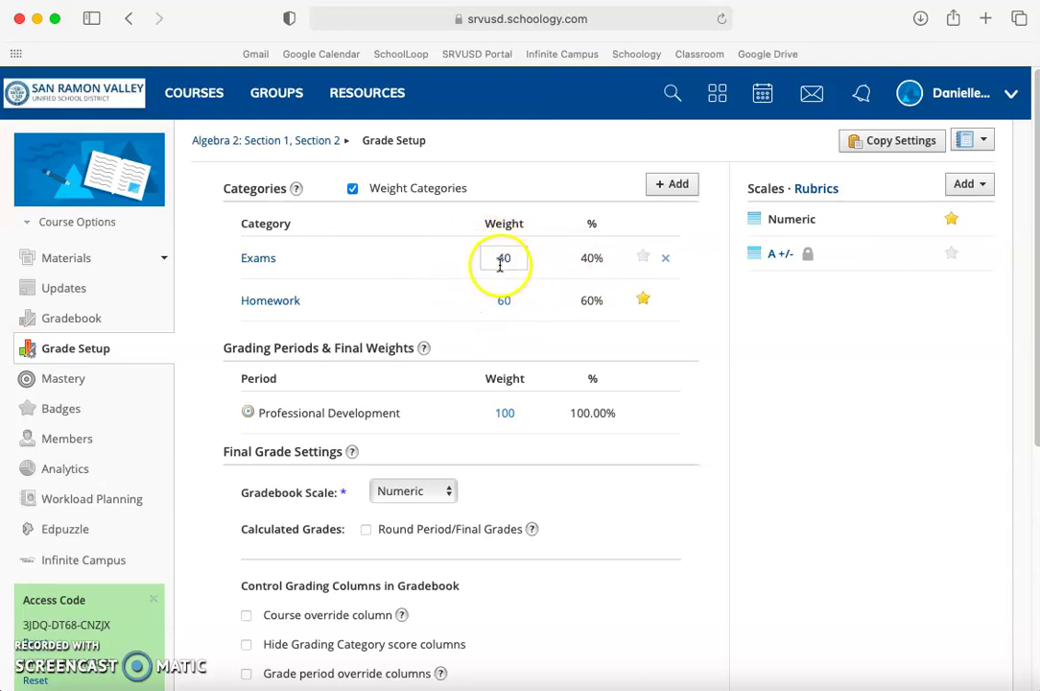
left_click(305, 261)
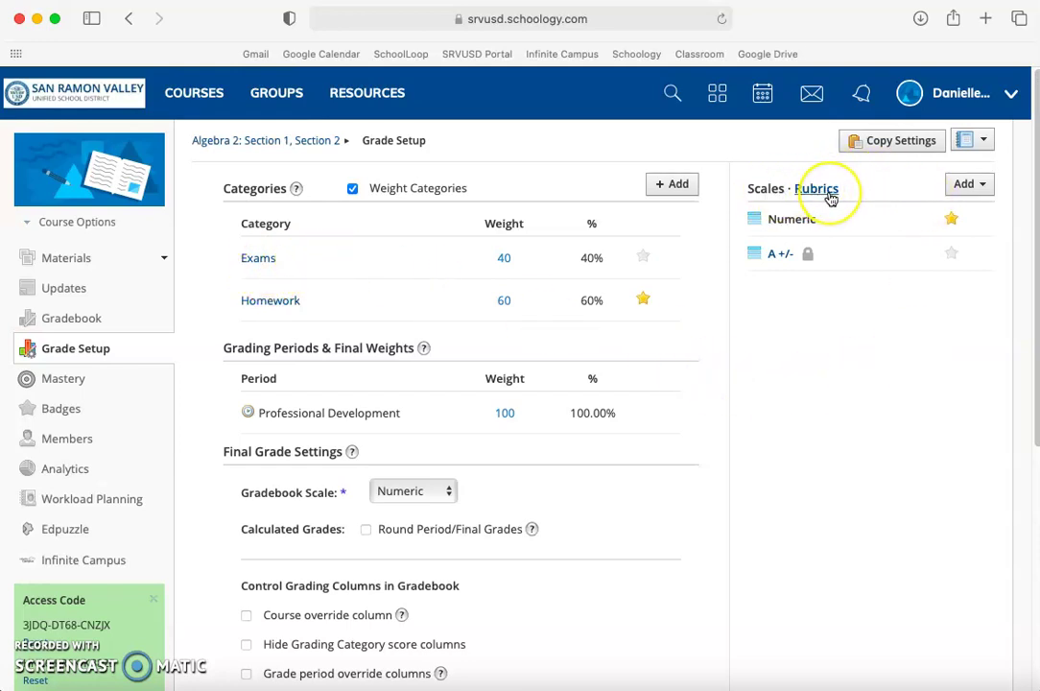
Review the letter grade ranges and conversions of the A +/- grading scale, then close its details.
left_click(783, 257)
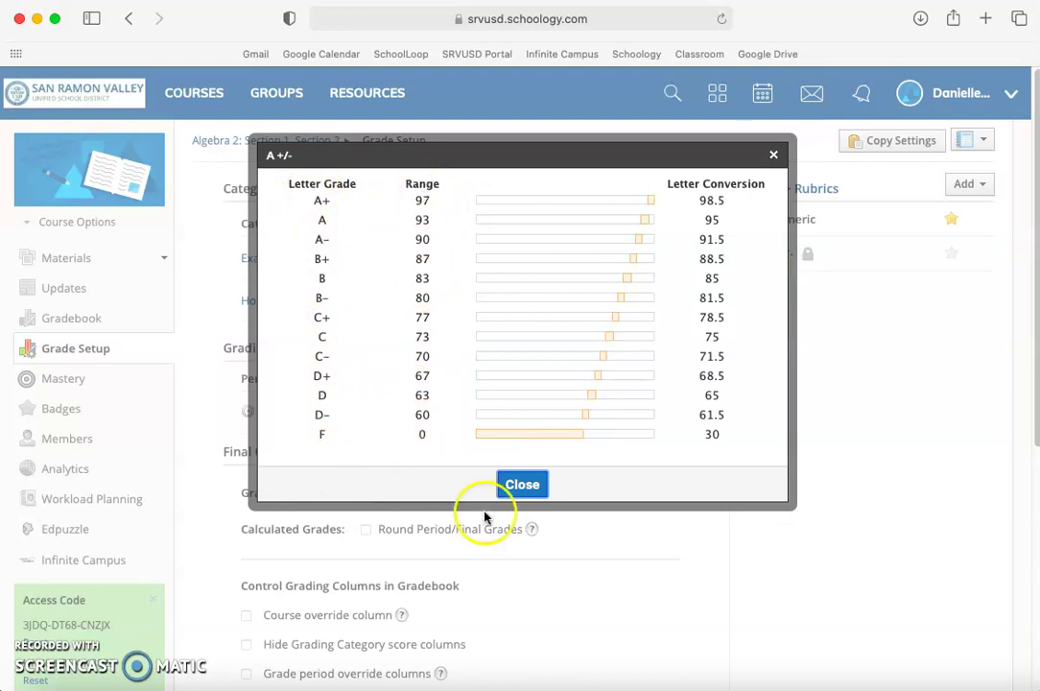
left_click(523, 485)
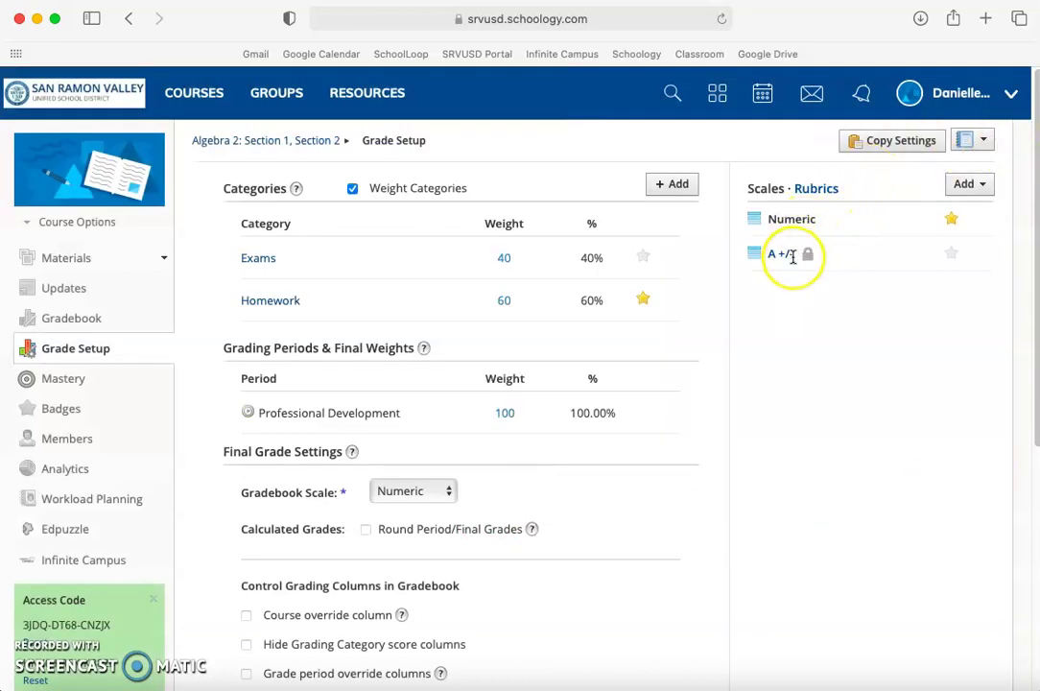
Start a new grading scale based on points and define its first level as 5 points, Excellent.
left_click(971, 184)
left_click(970, 220)
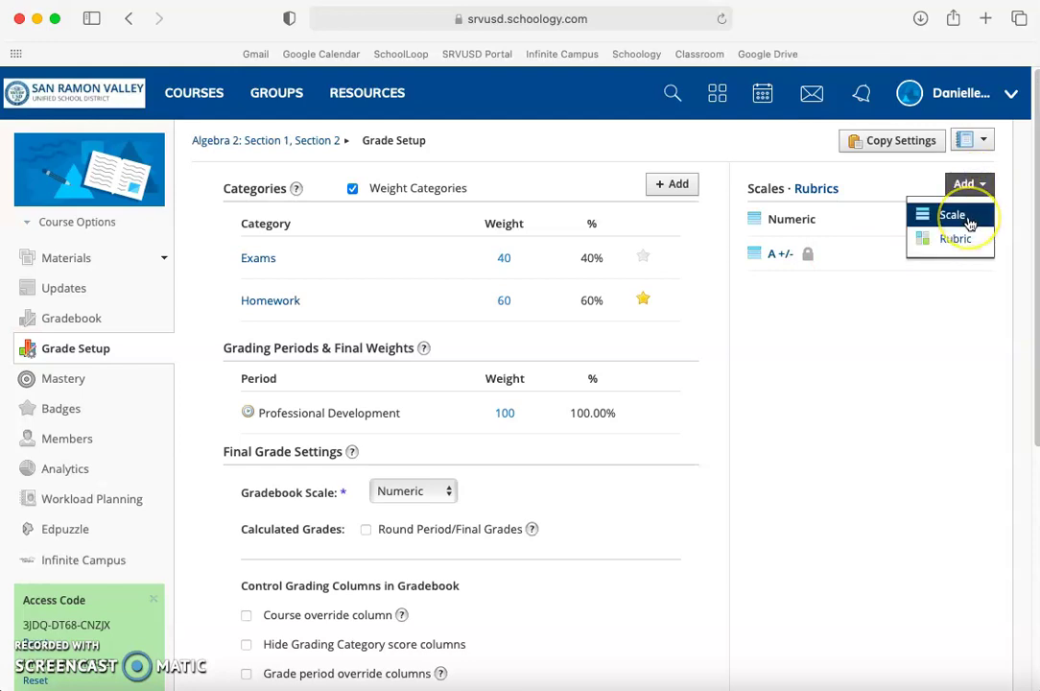
left_click(969, 220)
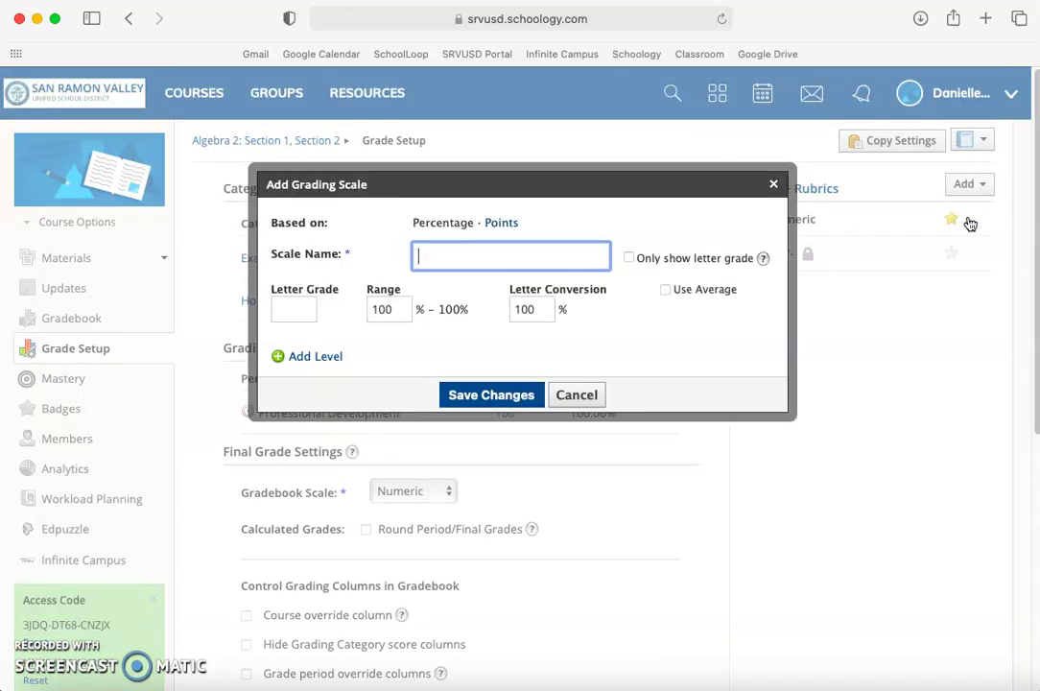
left_click(503, 223)
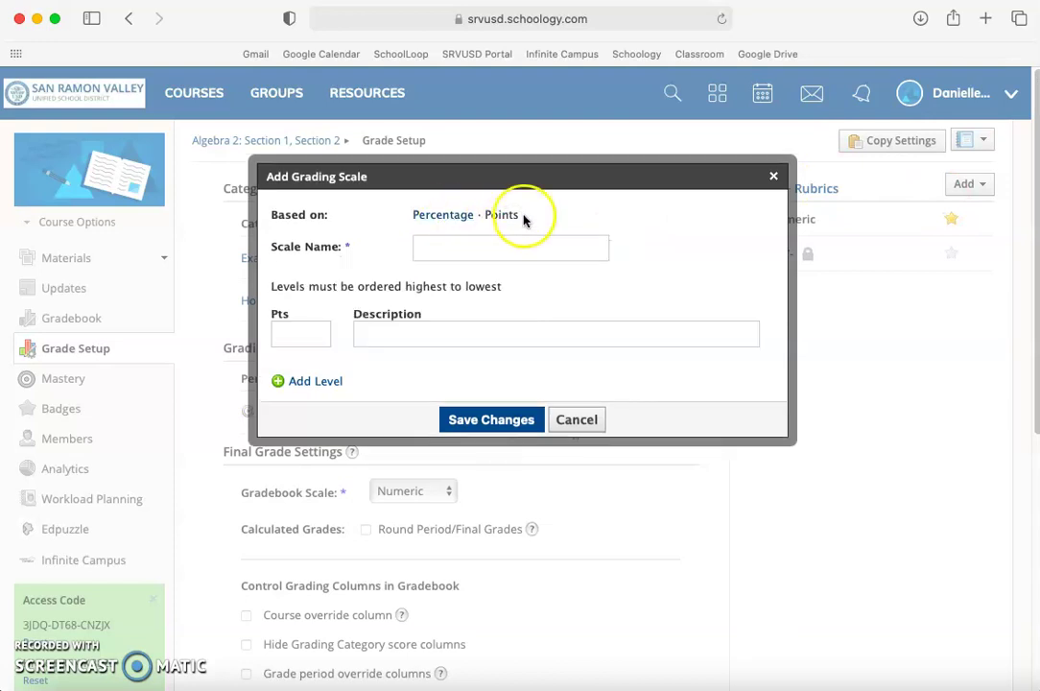
left_click(525, 247)
left_click(326, 336)
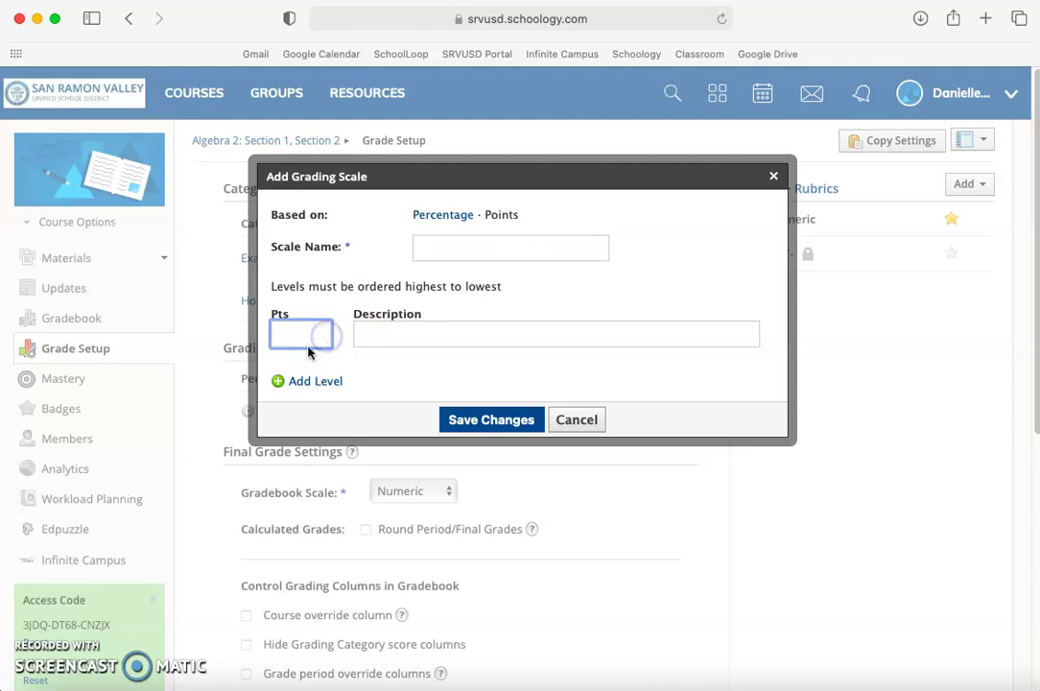
type("5")
key("Tab")
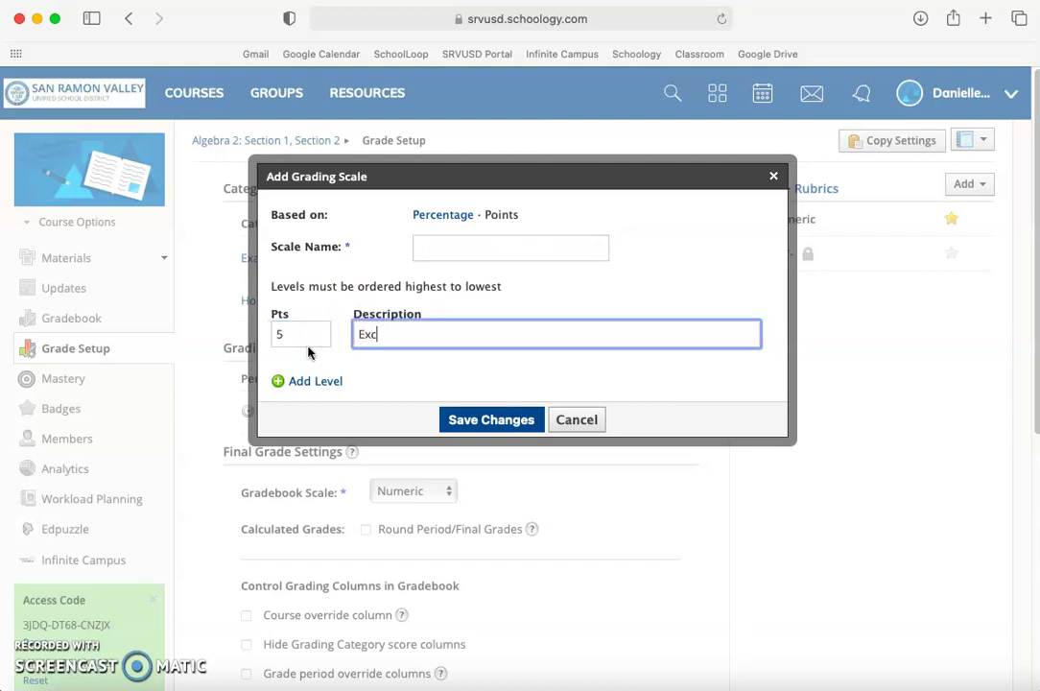
Add a second level worth 4 points with the description Average to the points scale.
left_click(284, 382)
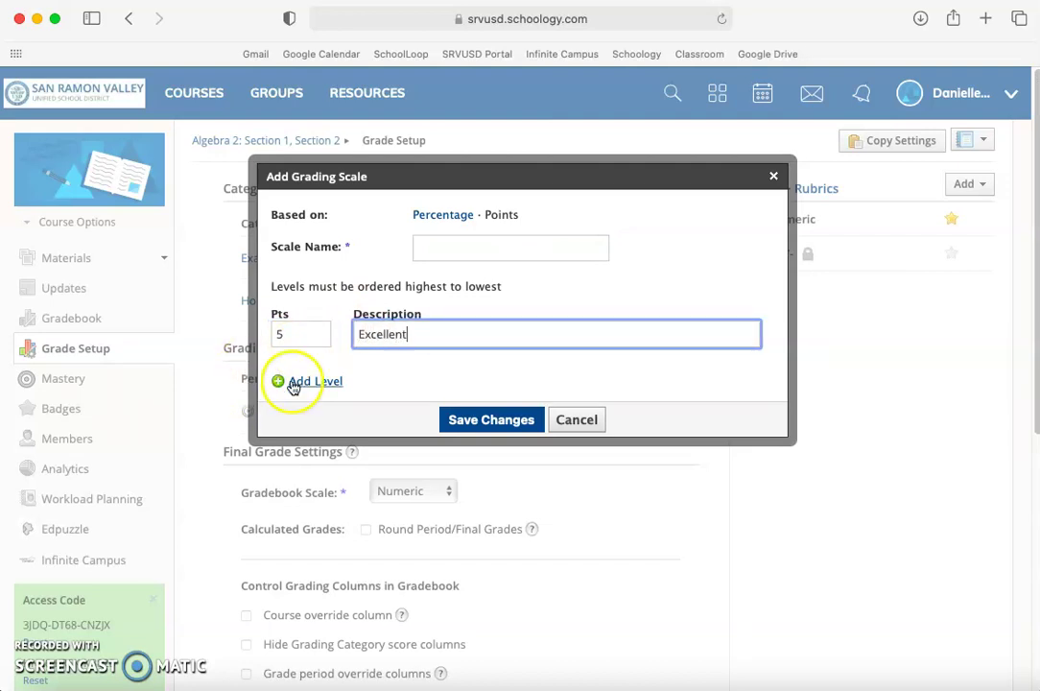
type("4")
key("Tab")
type("`")
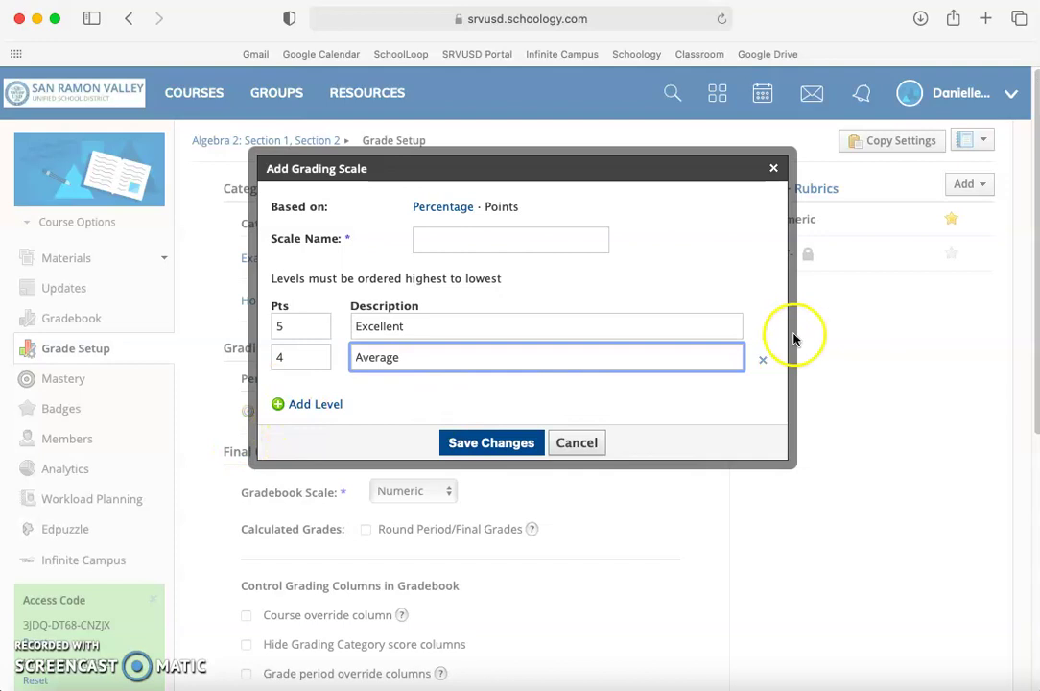
left_click(492, 240)
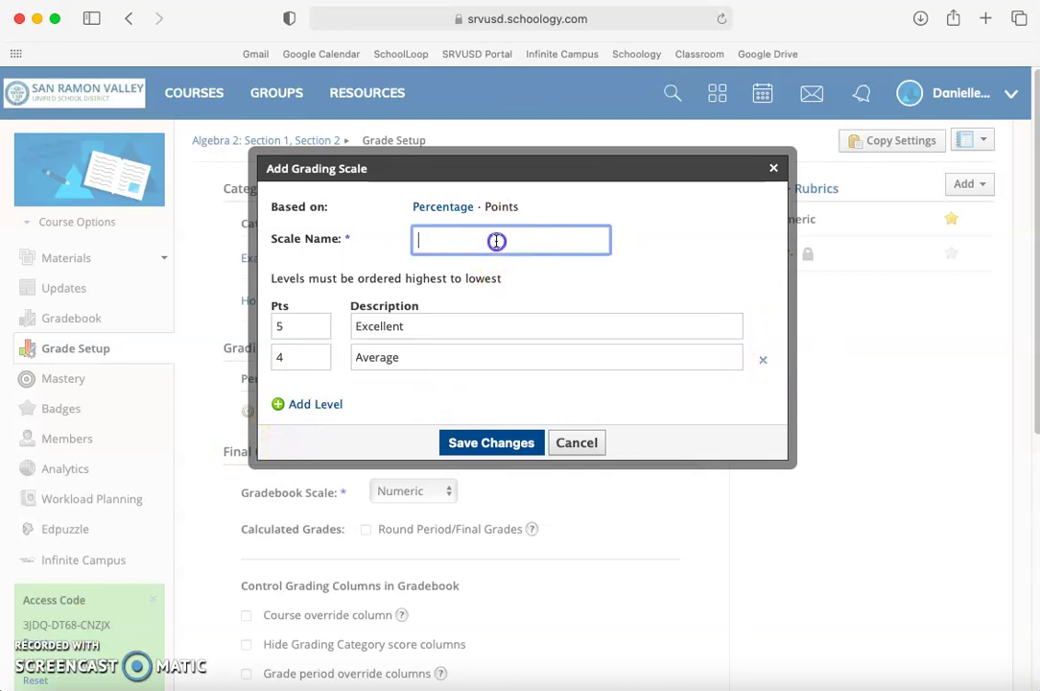
Base the new scale on percentage and define its first level as A+ with a range starting at 97.5%.
left_click(453, 208)
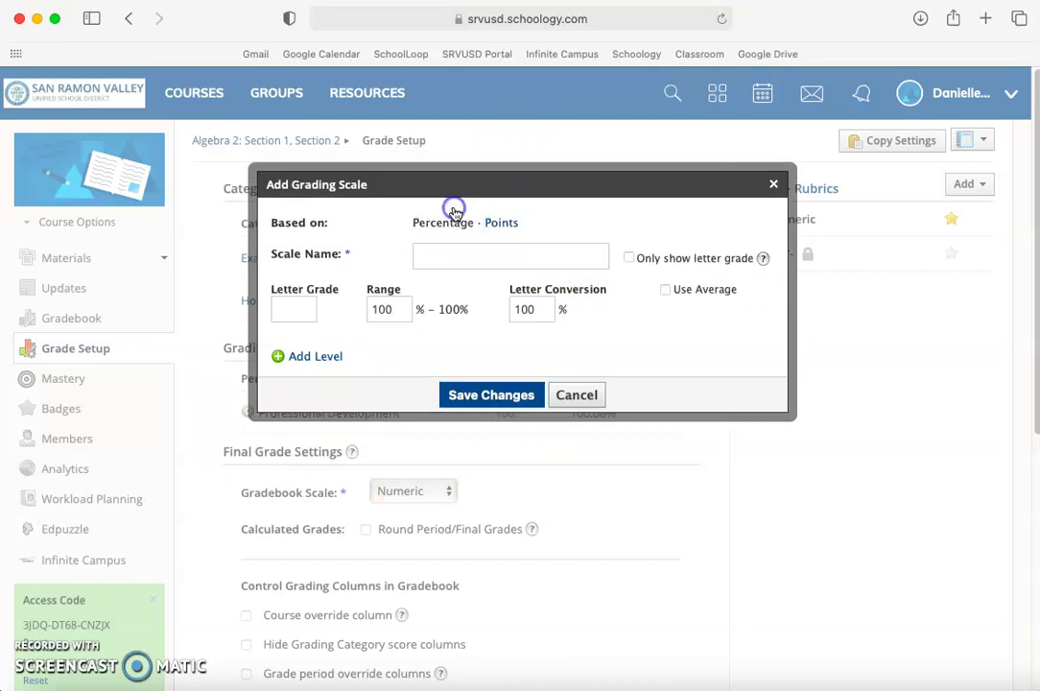
left_click(503, 234)
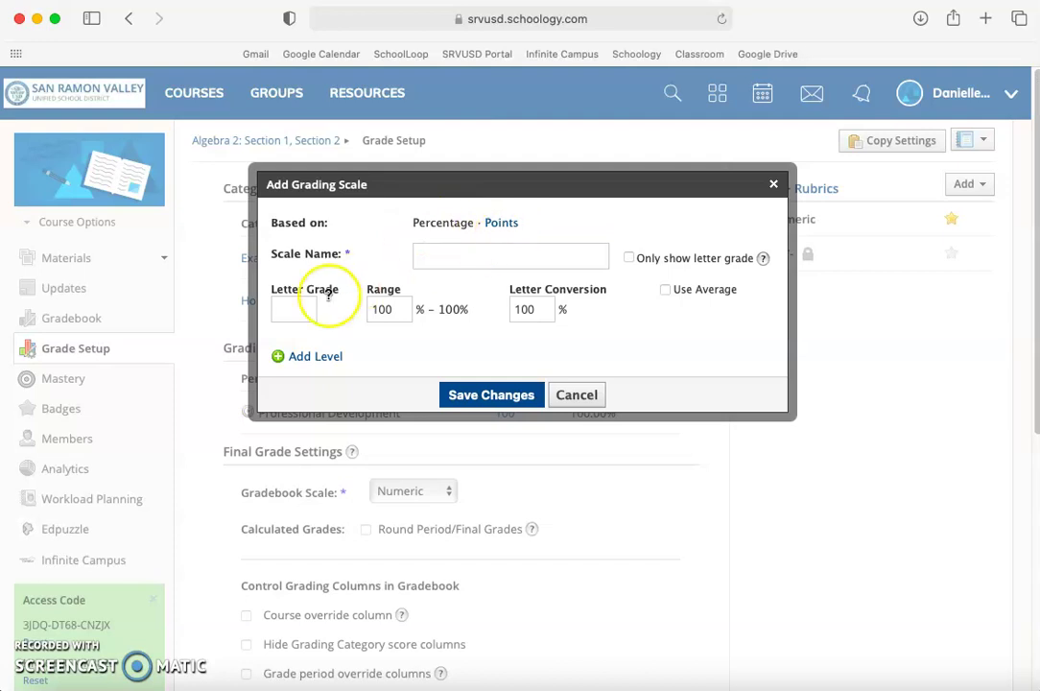
left_click(288, 310)
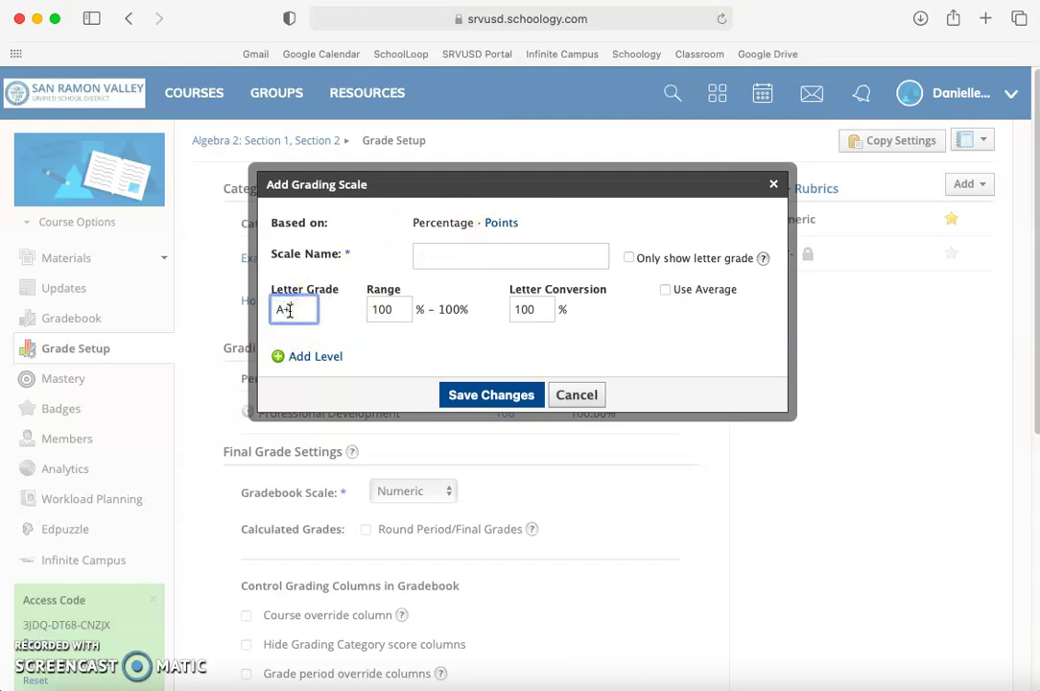
type("A+")
left_click(389, 309)
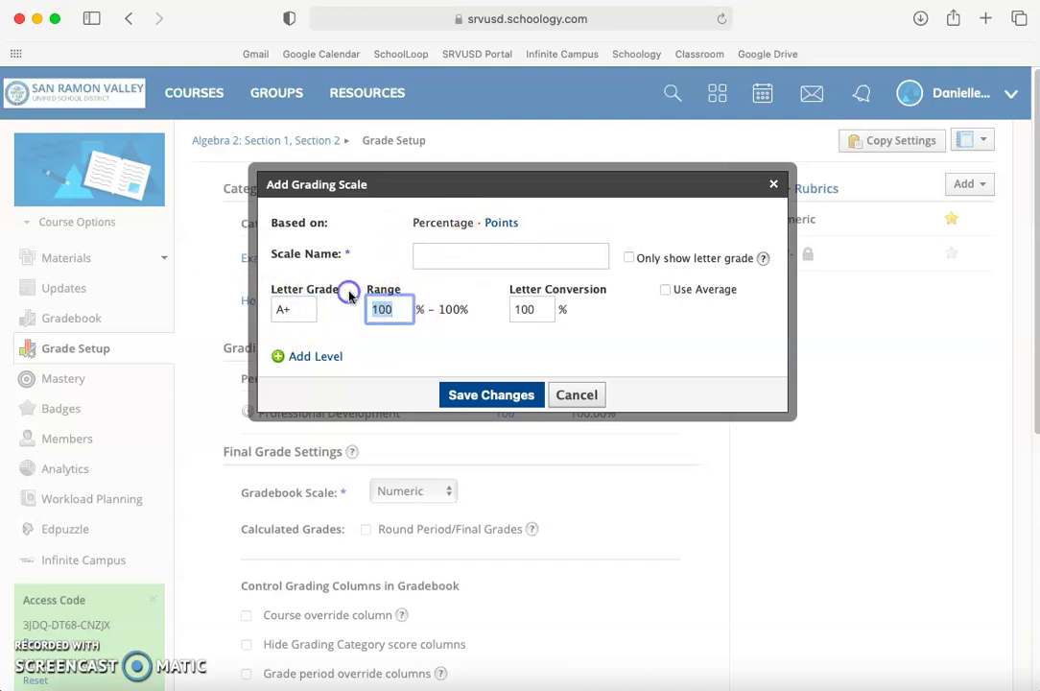
type("97.5")
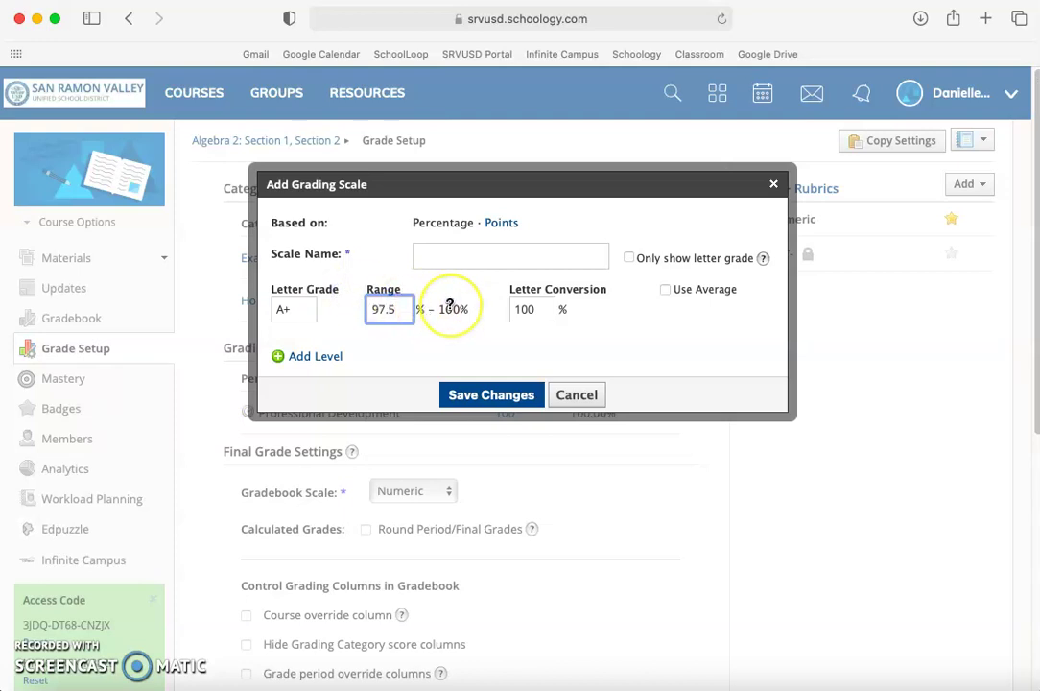
Add an A level to the percentage scale with a range starting at 92.5%.
mouse_move(450, 305)
left_click(317, 356)
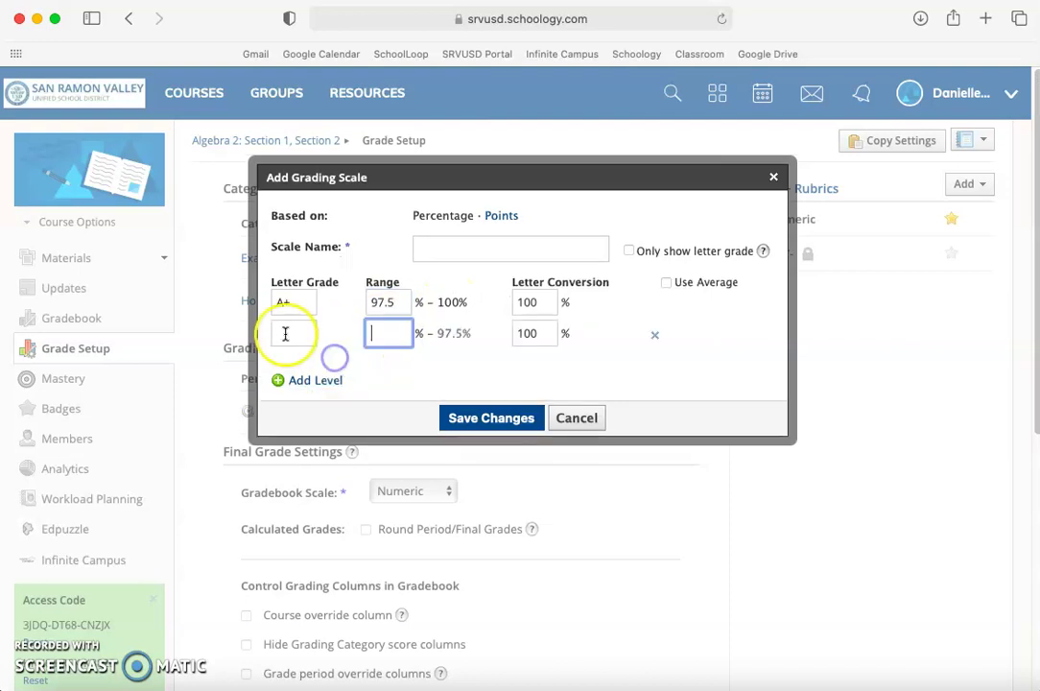
left_click(290, 333)
type("A")
left_click(399, 332)
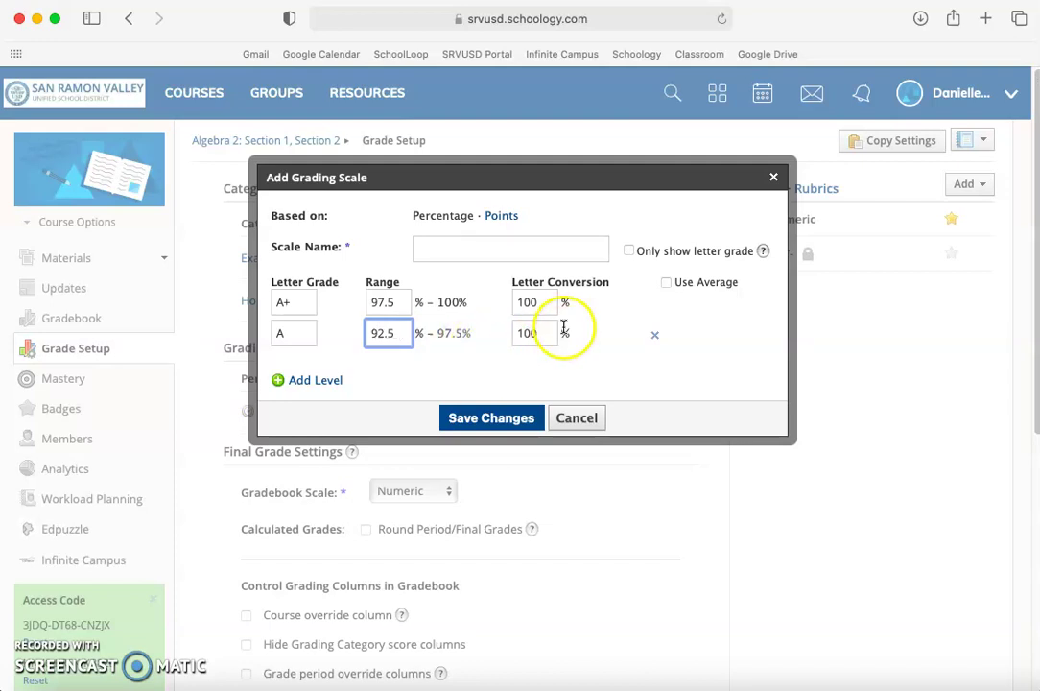
Set the A level's letter conversion to 95% and turn on the use of averages for the letter conversions.
left_click(541, 299)
left_click(547, 333)
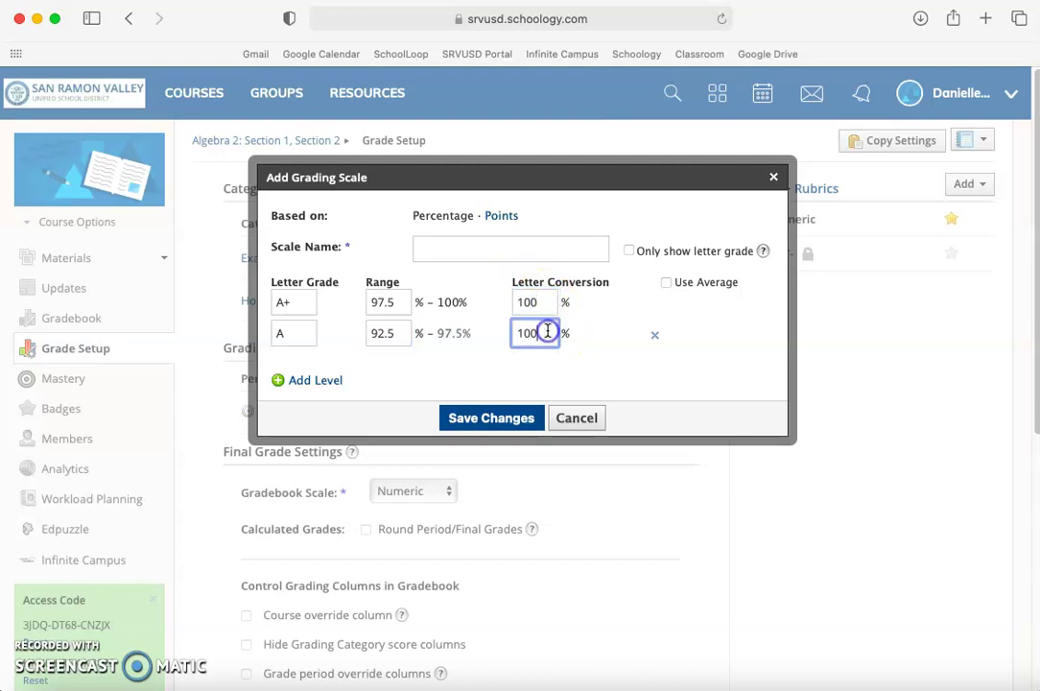
left_click(281, 336)
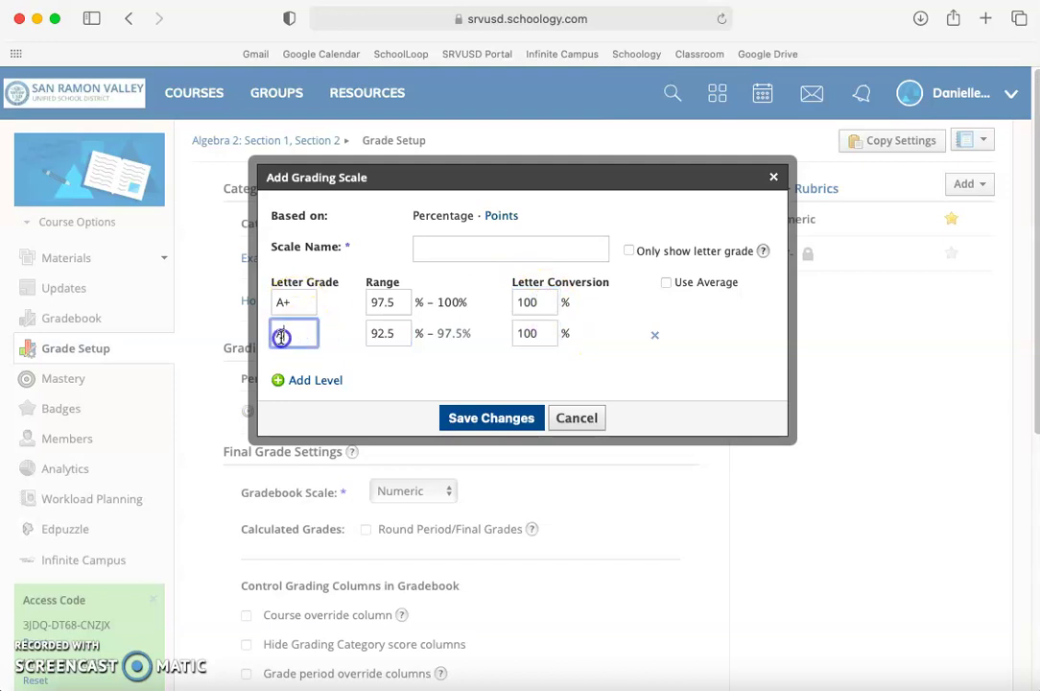
left_click(537, 336)
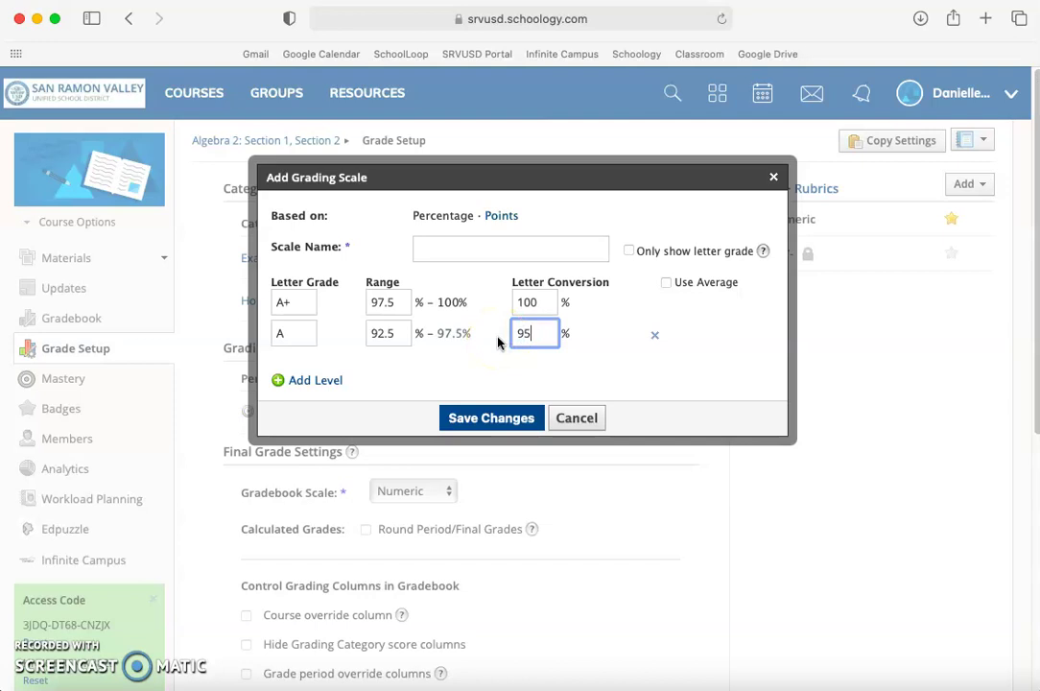
type("95")
left_click(666, 282)
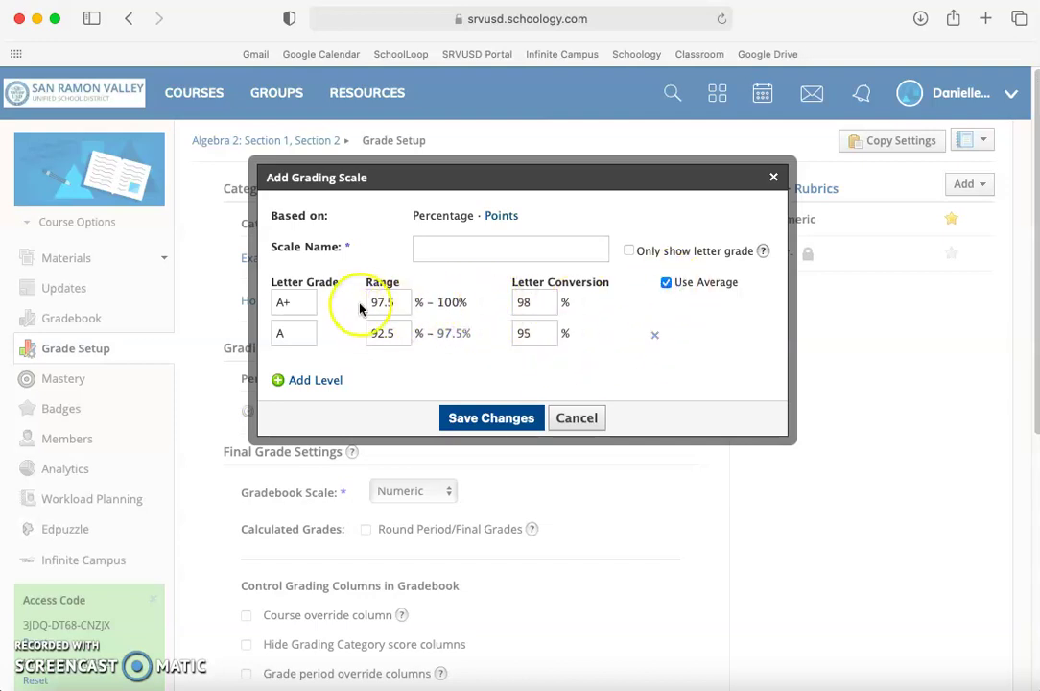
mouse_move(457, 306)
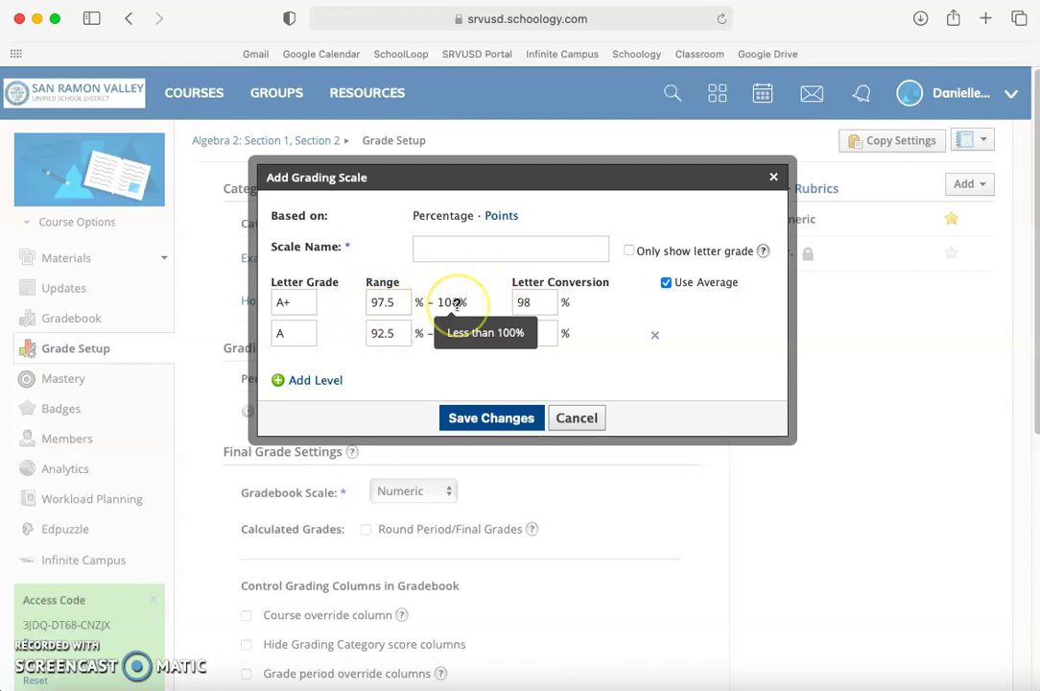
Name the scale after the teacher with only letter grades shown, and discard the new scale without saving.
left_click(460, 247)
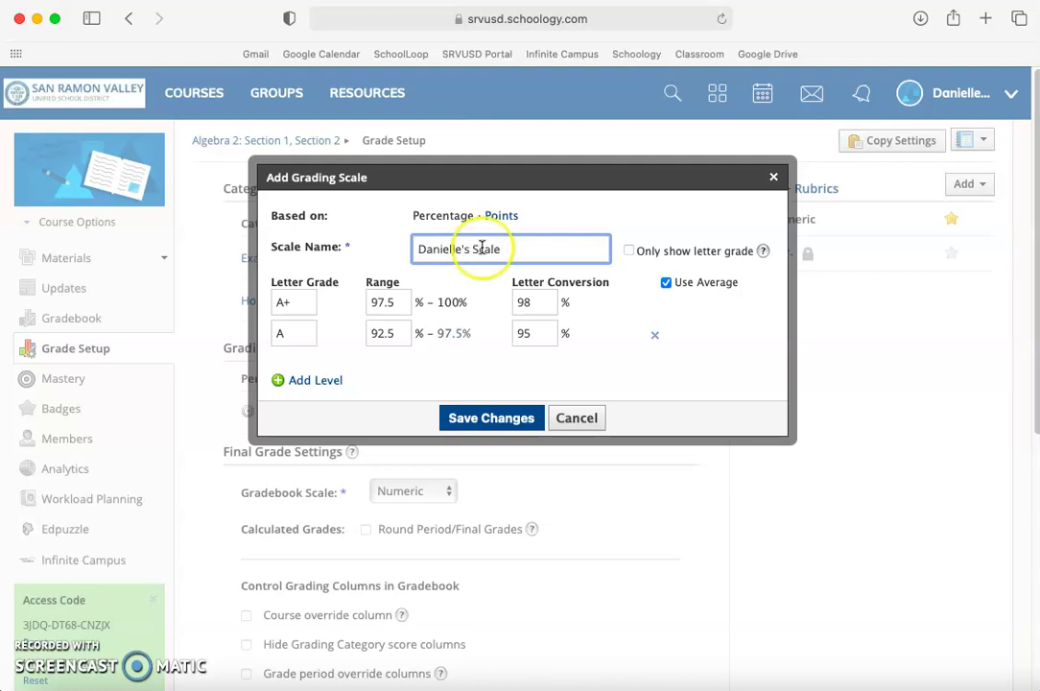
left_click(629, 251)
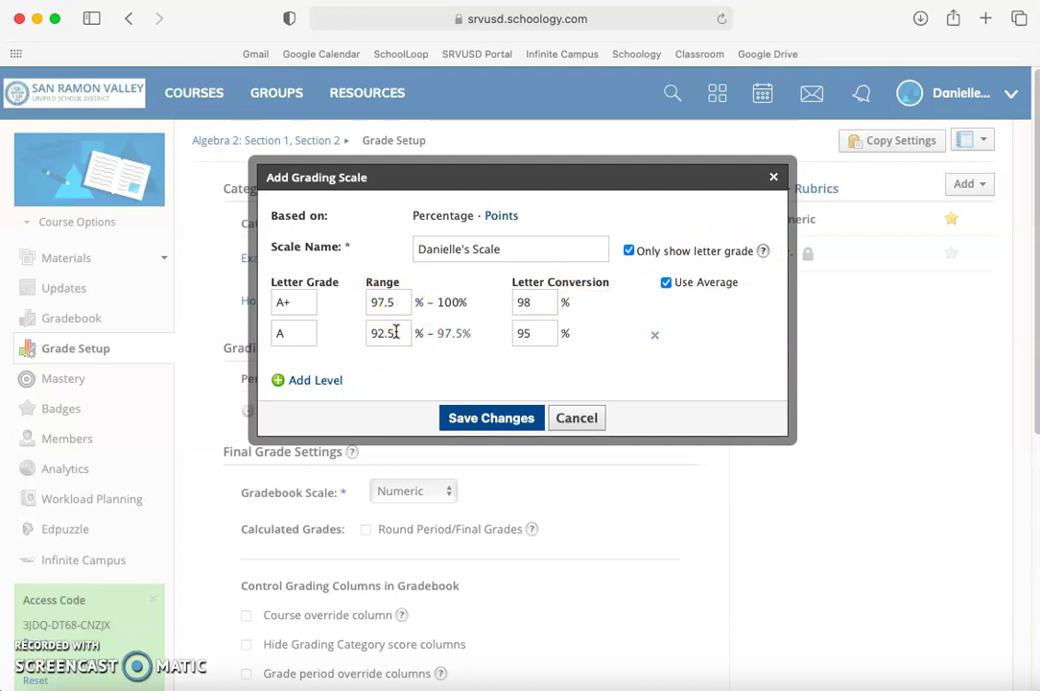
left_click(280, 331)
type("A")
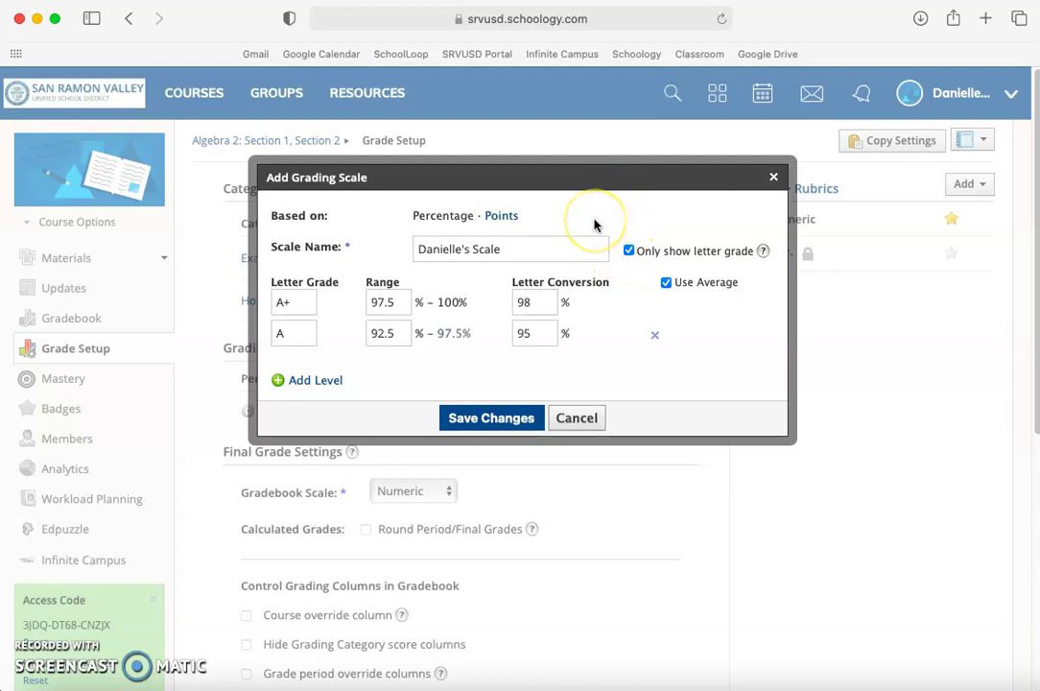
left_click(532, 238)
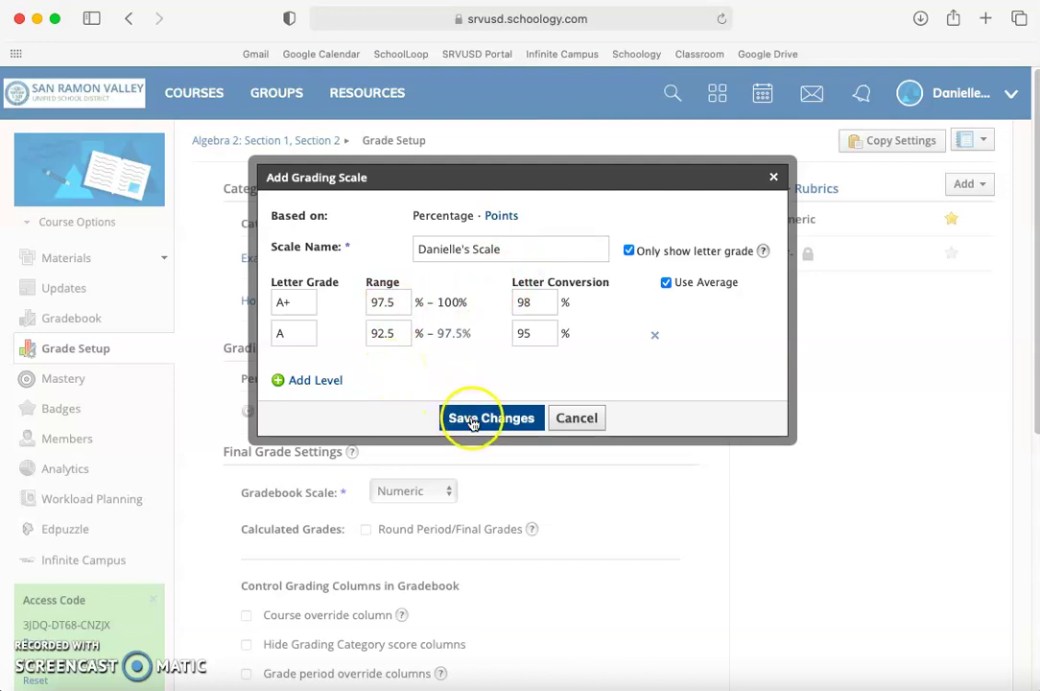
left_click(579, 418)
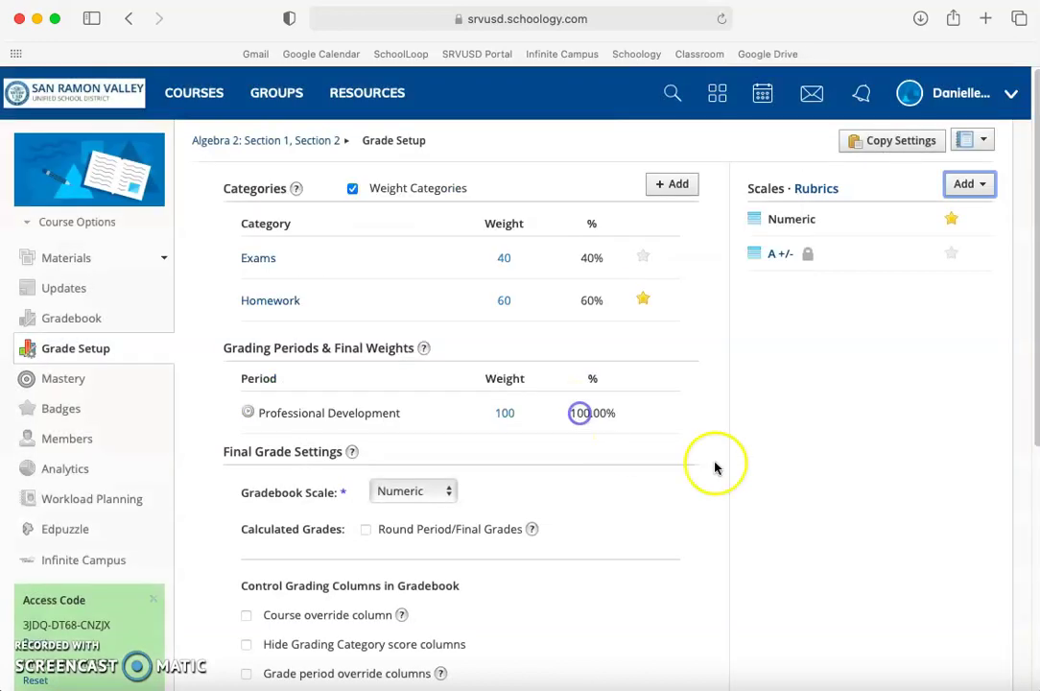
Start a new rubric and look over its criteria title and description and its grading scale levels.
left_click(813, 195)
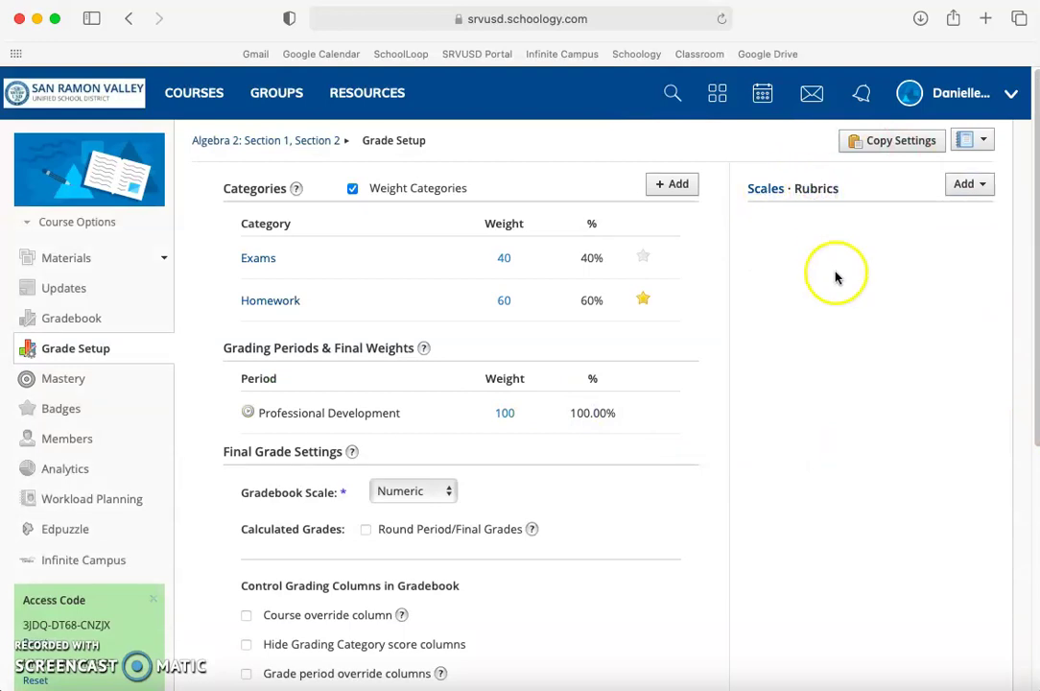
left_click(966, 186)
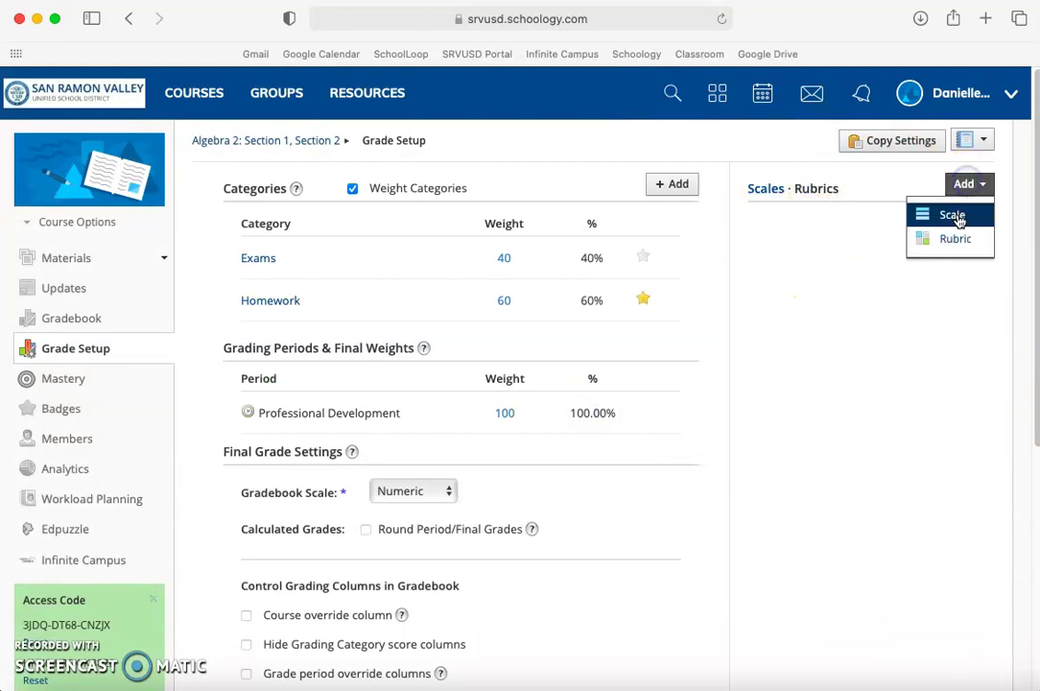
left_click(967, 246)
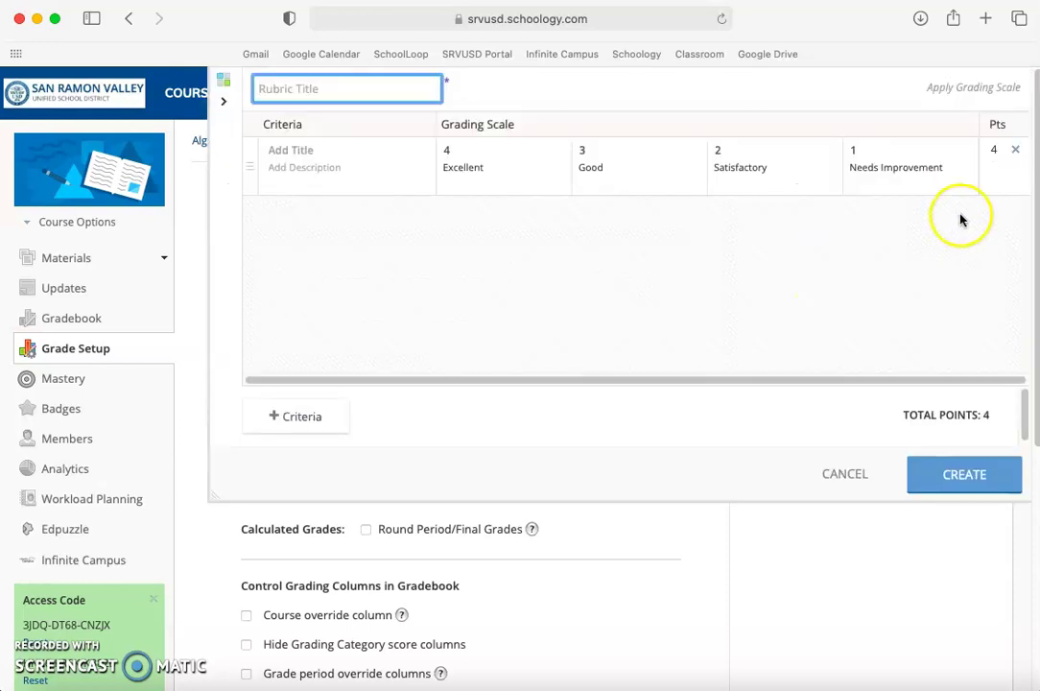
left_click(366, 149)
left_click(363, 169)
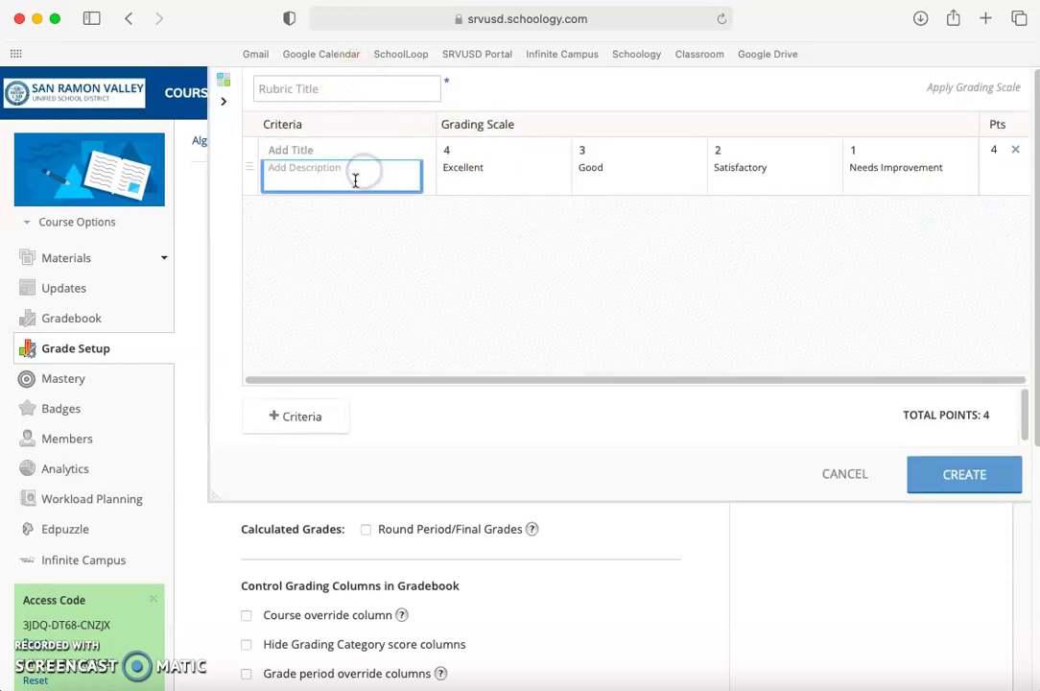
left_click(506, 171)
left_click(605, 163)
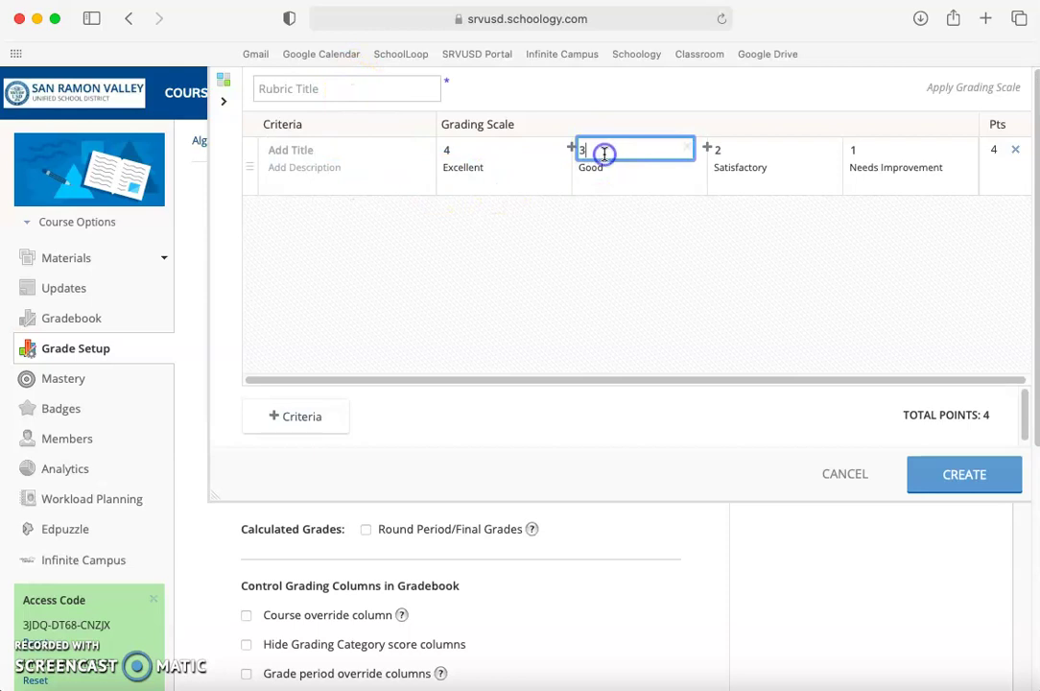
Add two more criteria to the new rubric and discard the rubric without creating it.
left_click(316, 411)
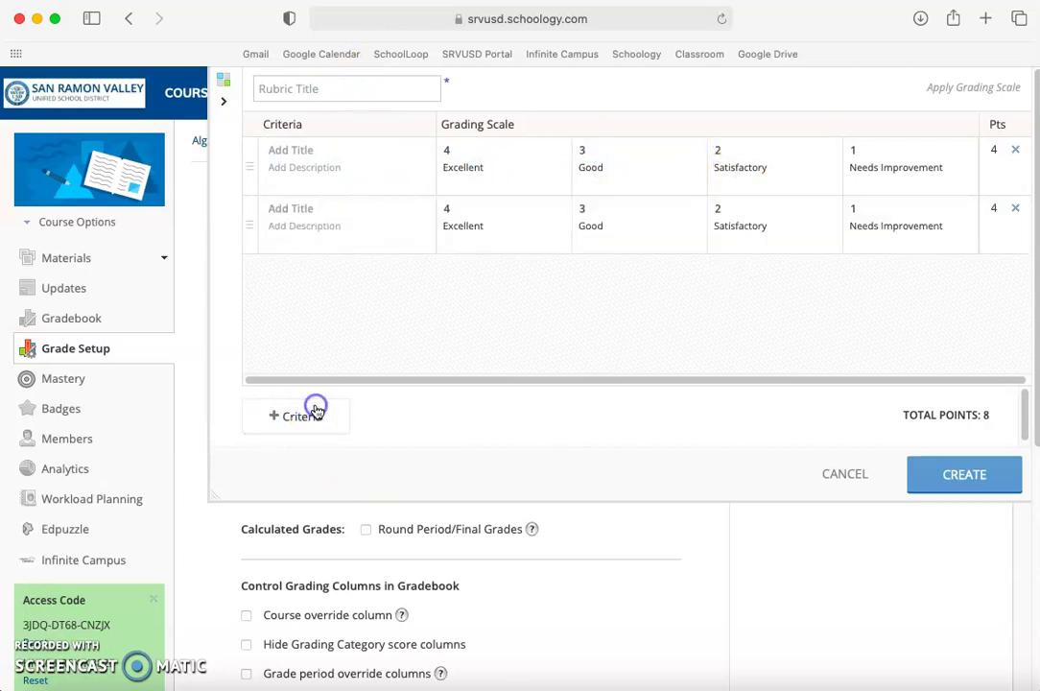
left_click(317, 416)
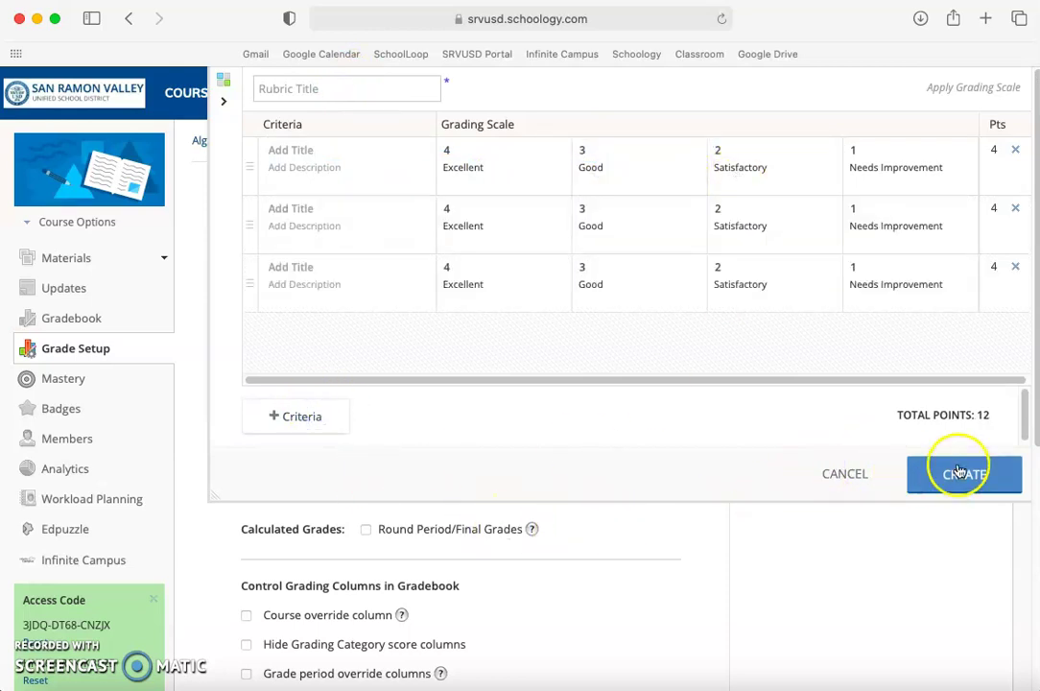
left_click(854, 477)
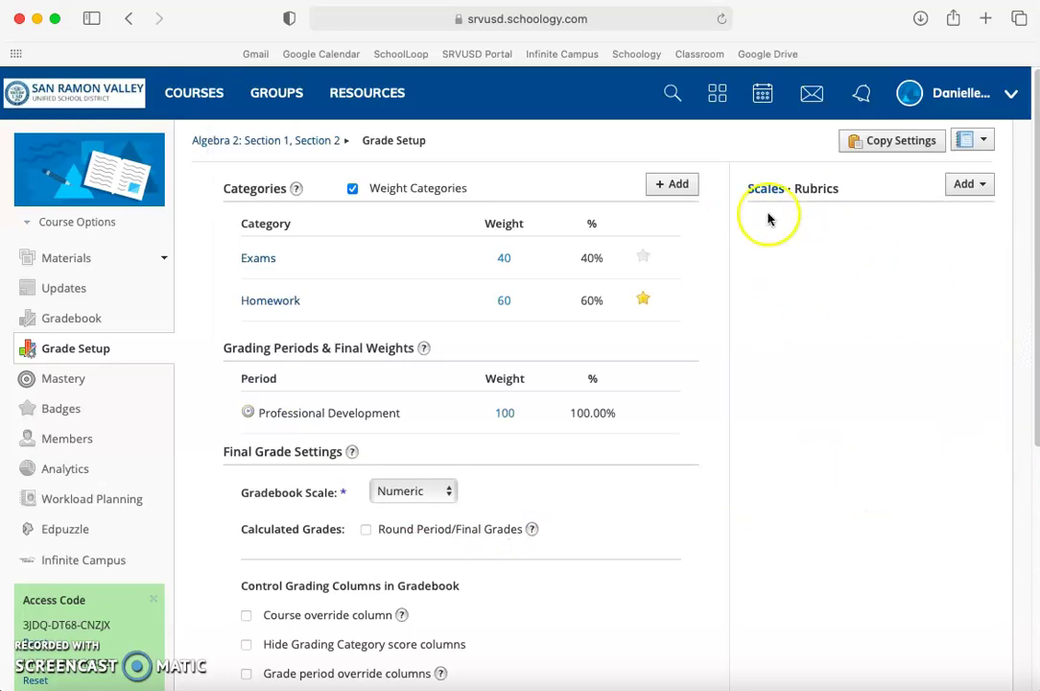
Return to the list of grading scales and view the grading periods and final grade settings.
left_click(759, 190)
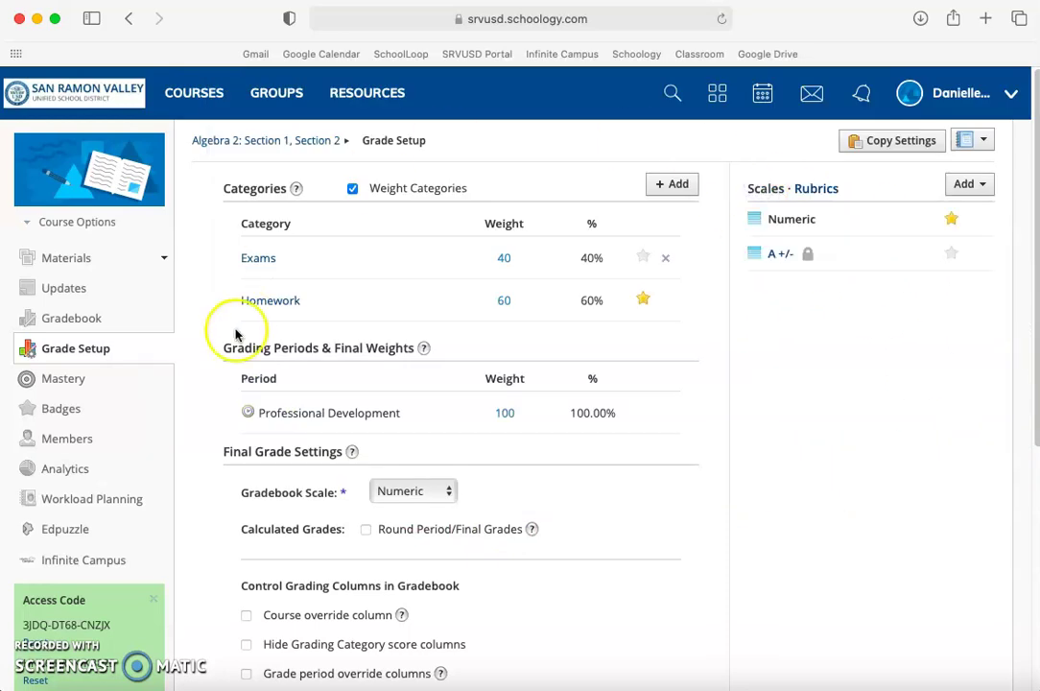
scroll(235, 360, "down", 3)
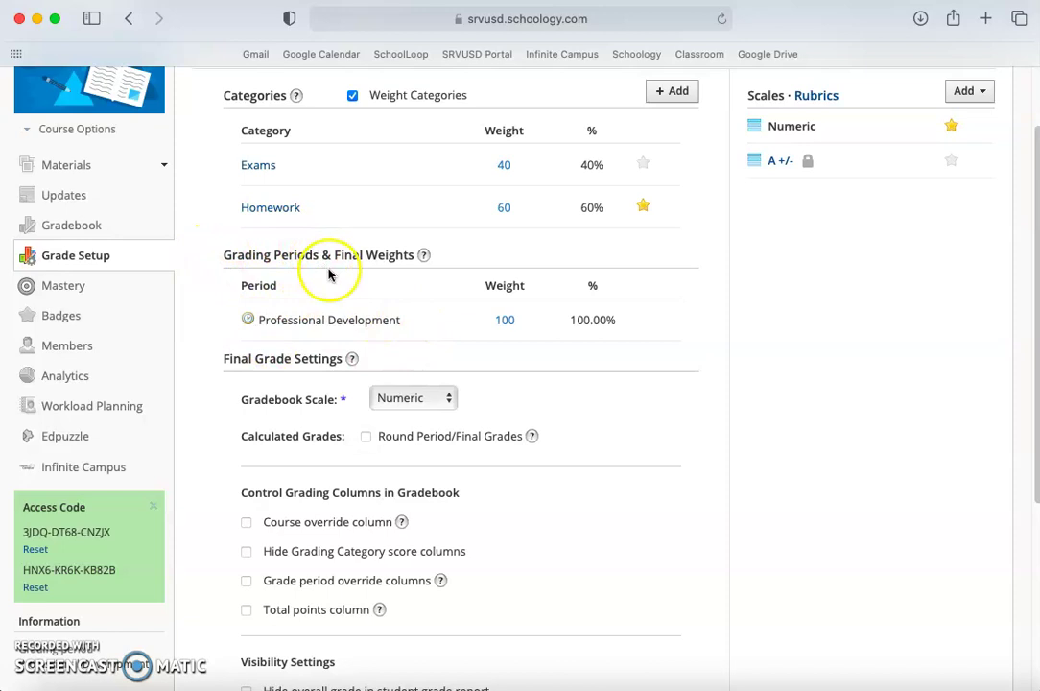
Check the Professional Development grading period's weight and the scales available for the gradebook in the final grade settings.
left_click(504, 319)
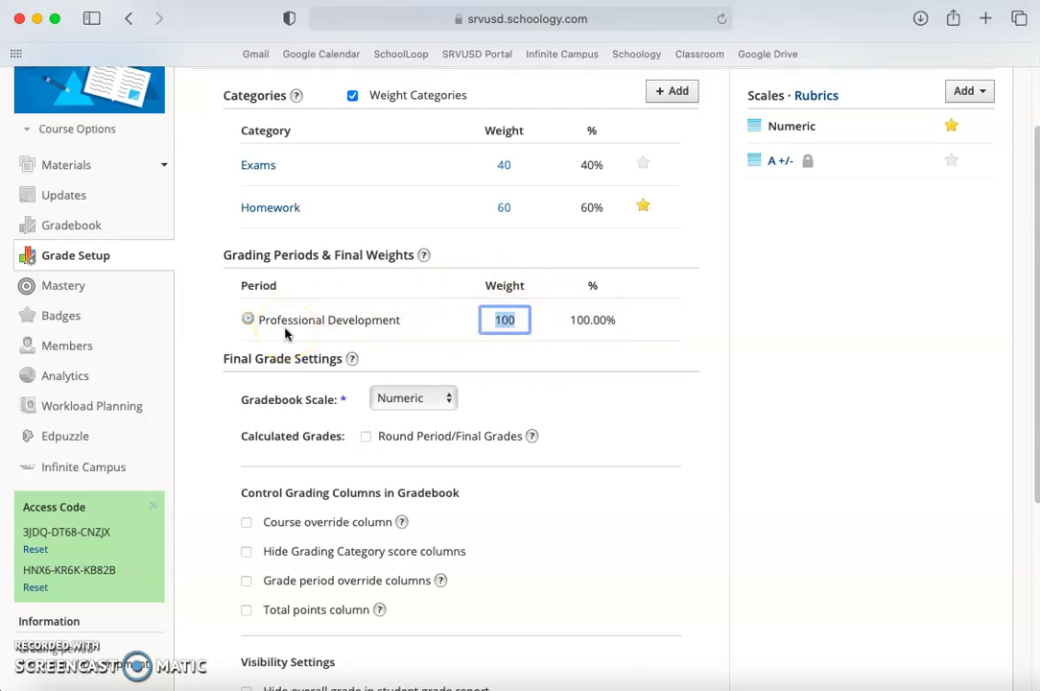
left_click(525, 314)
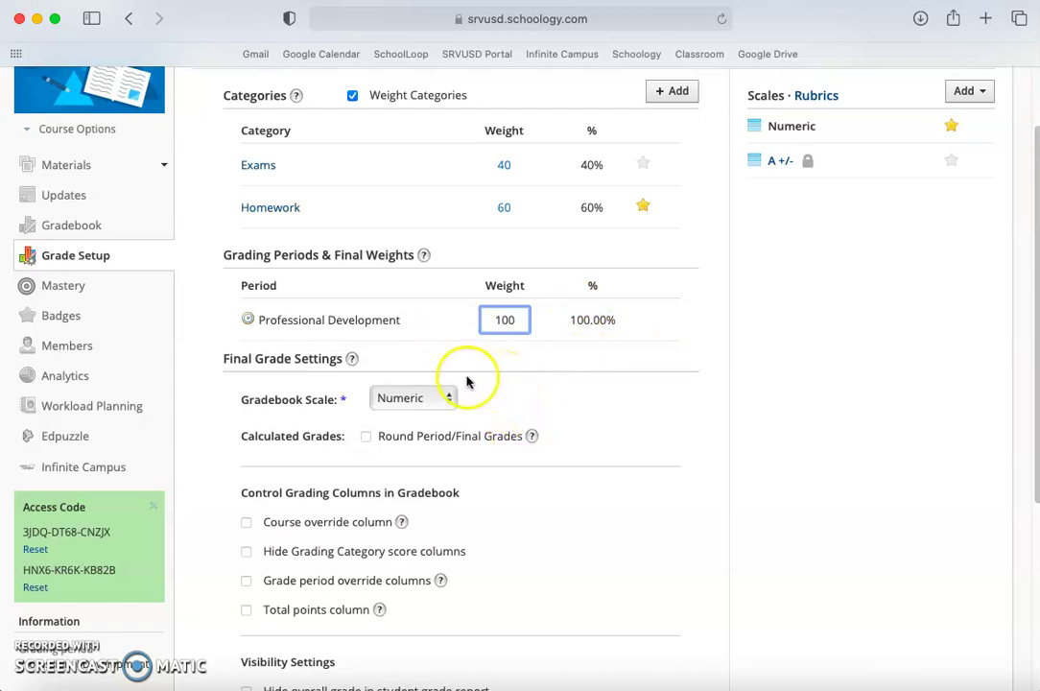
left_click(408, 398)
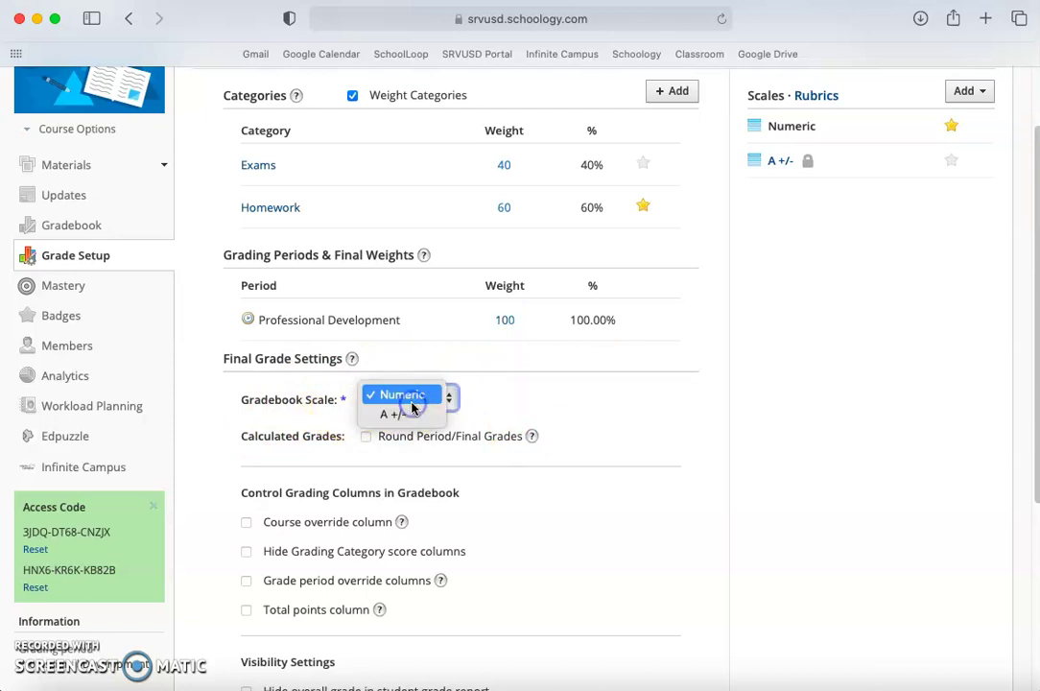
left_click(414, 414)
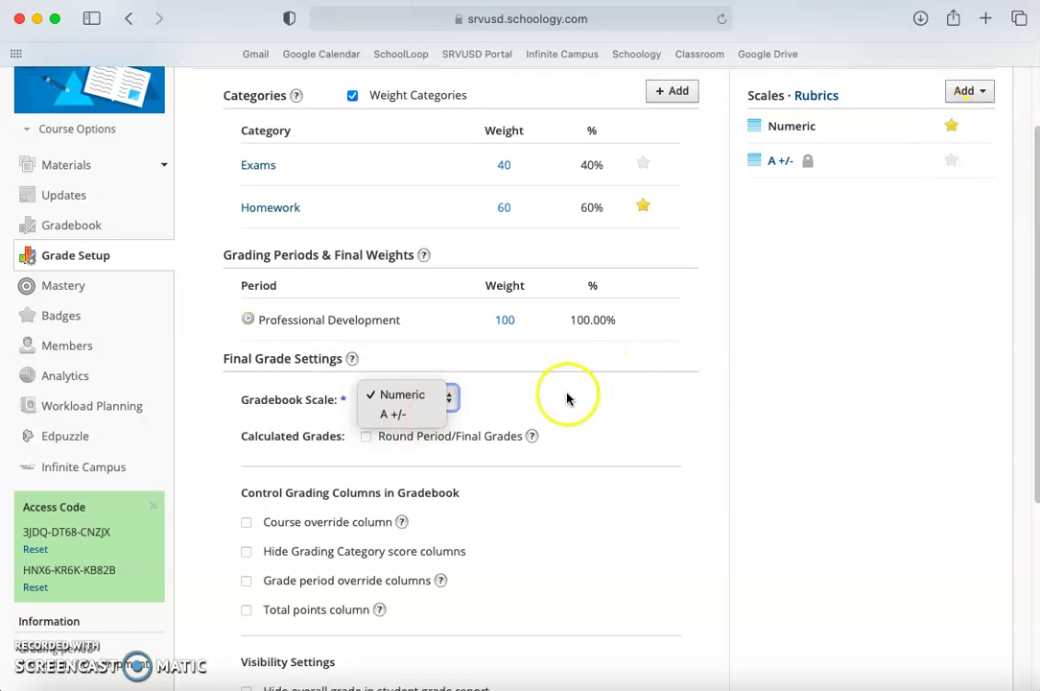
left_click(530, 407)
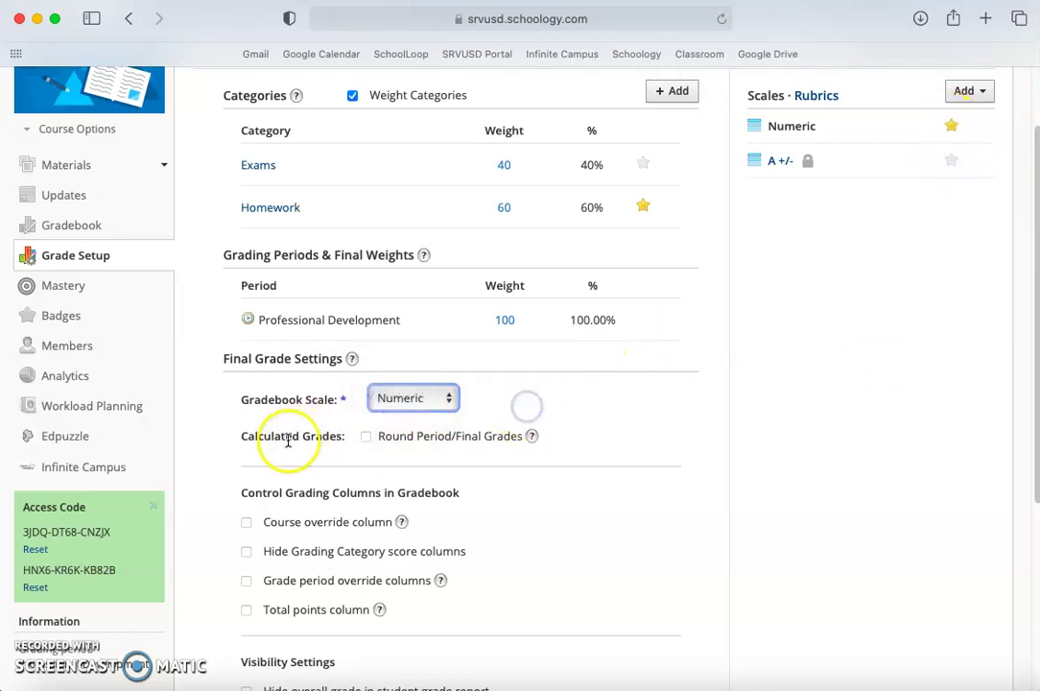
Try out the rounding of period and final grades and turn it back off.
left_click(367, 438)
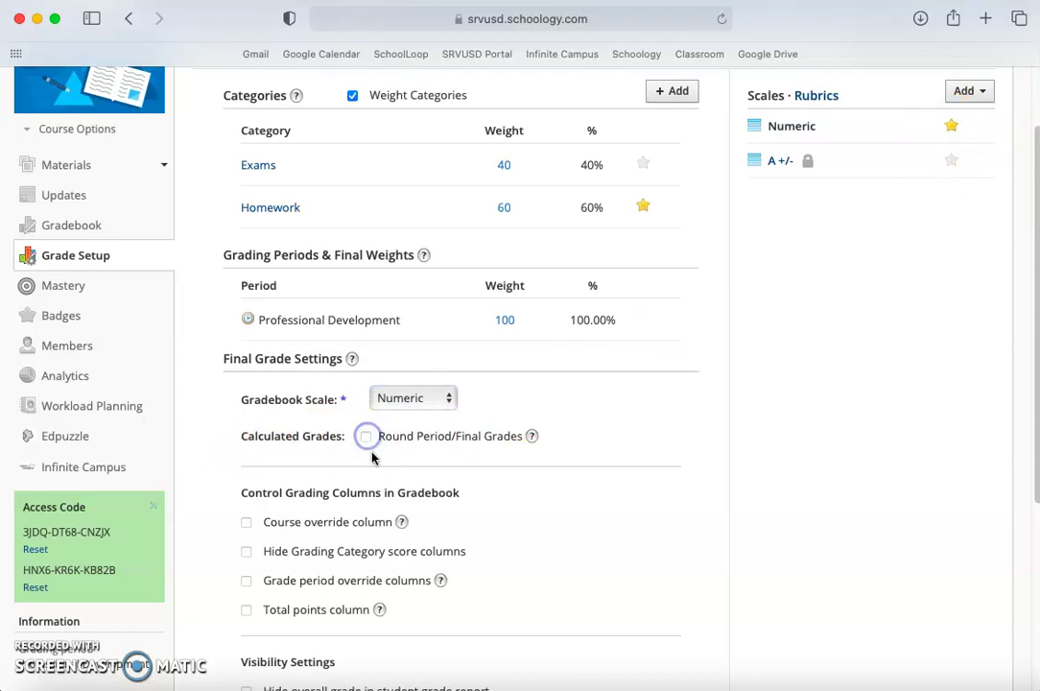
left_click(368, 440)
left_click(371, 447)
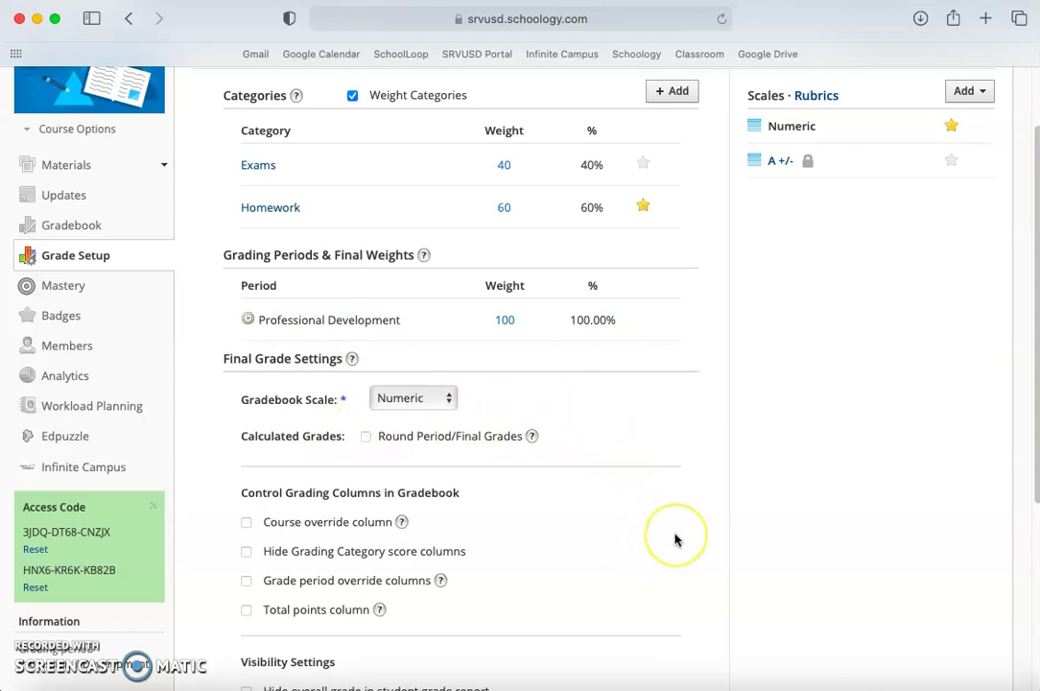
Try out the course override column and the hiding of grading category score columns, and turn both options back off.
scroll(676, 541, "down", 4)
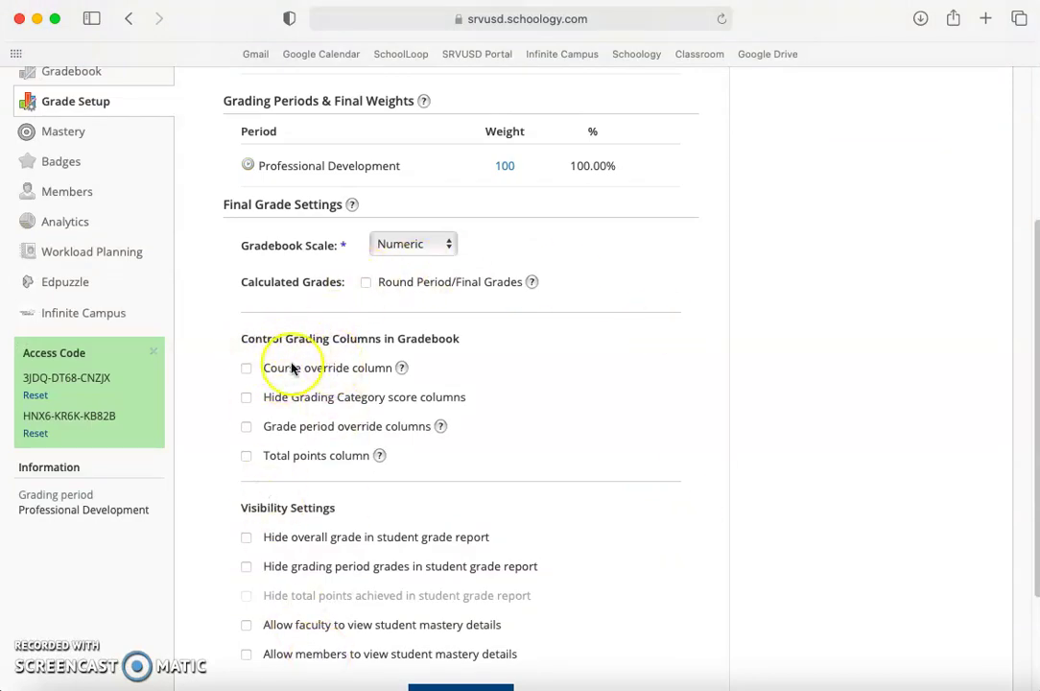
left_click(246, 368)
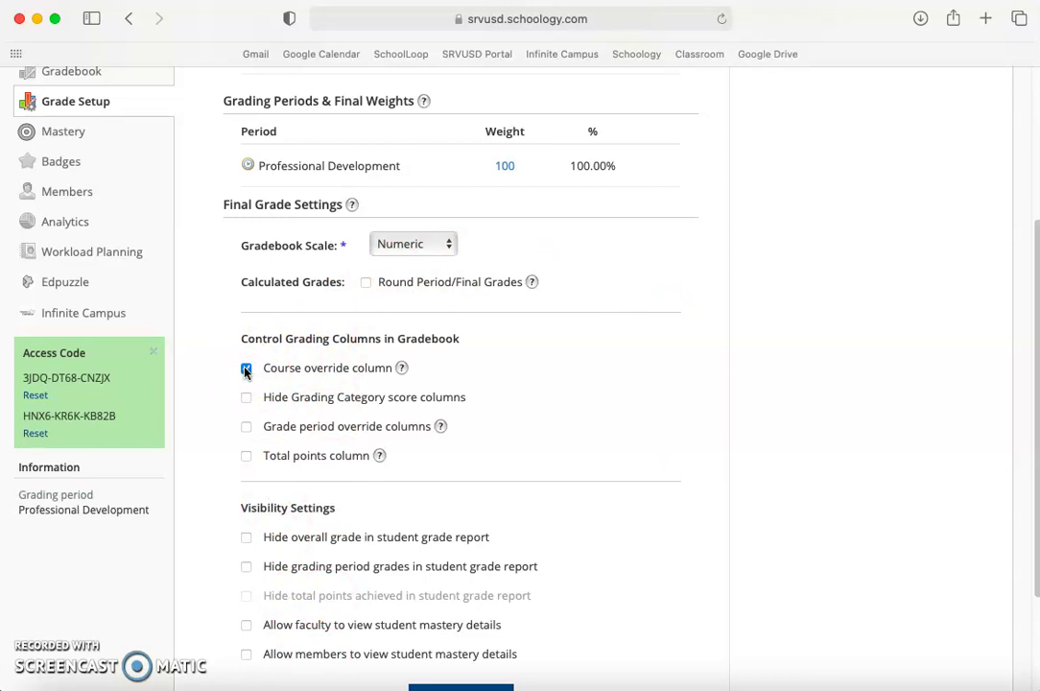
left_click(247, 397)
left_click(247, 369)
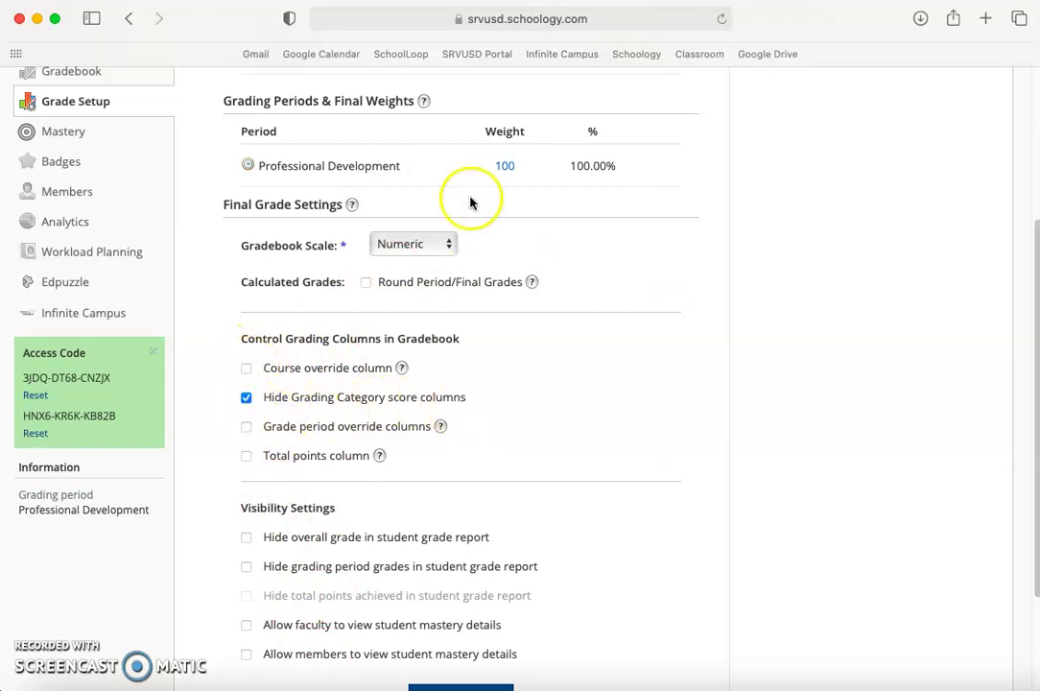
scroll(471, 201, "up", 3)
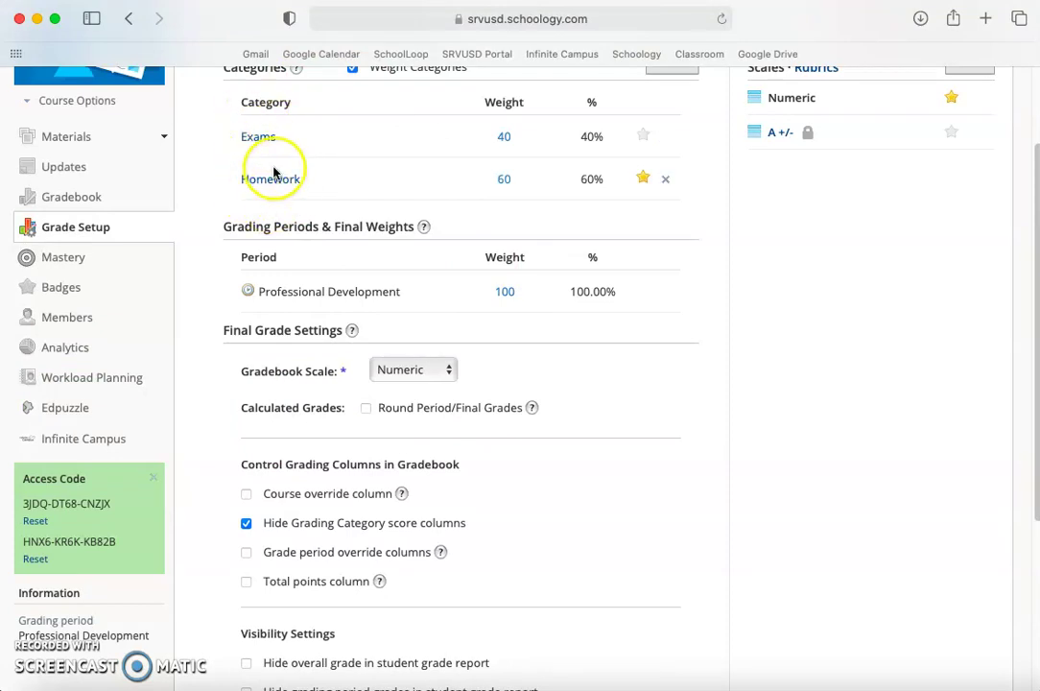
left_click(248, 523)
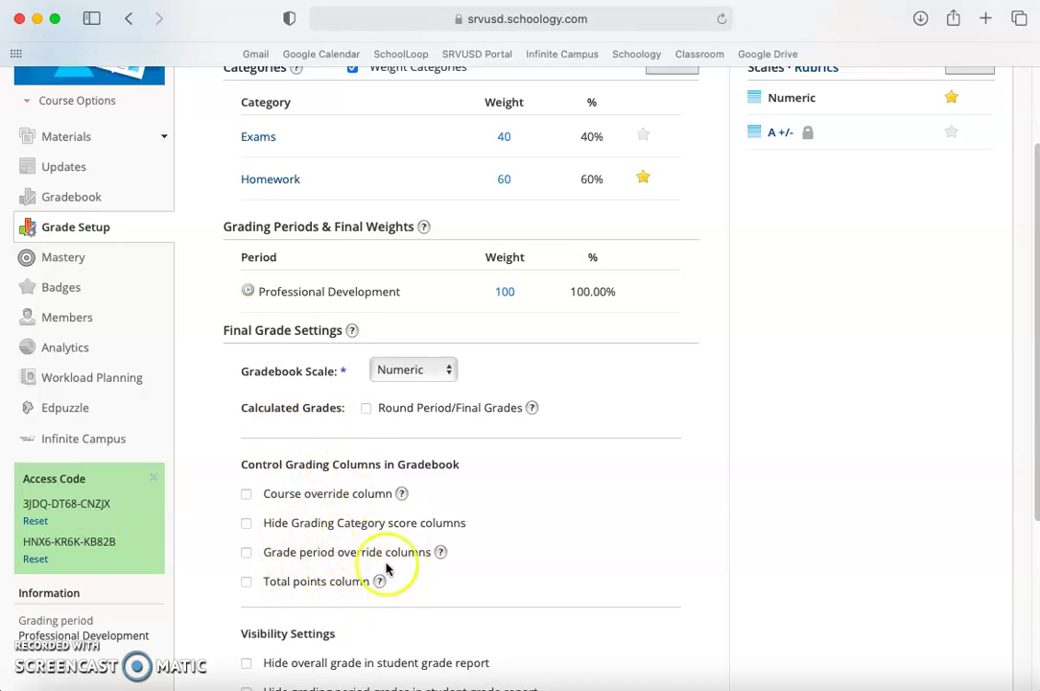
Prepare to copy the categories, grading scales and rubrics to the Pre Calc/Trig Honors course, and cancel the copy.
scroll(543, 620, "down", 5)
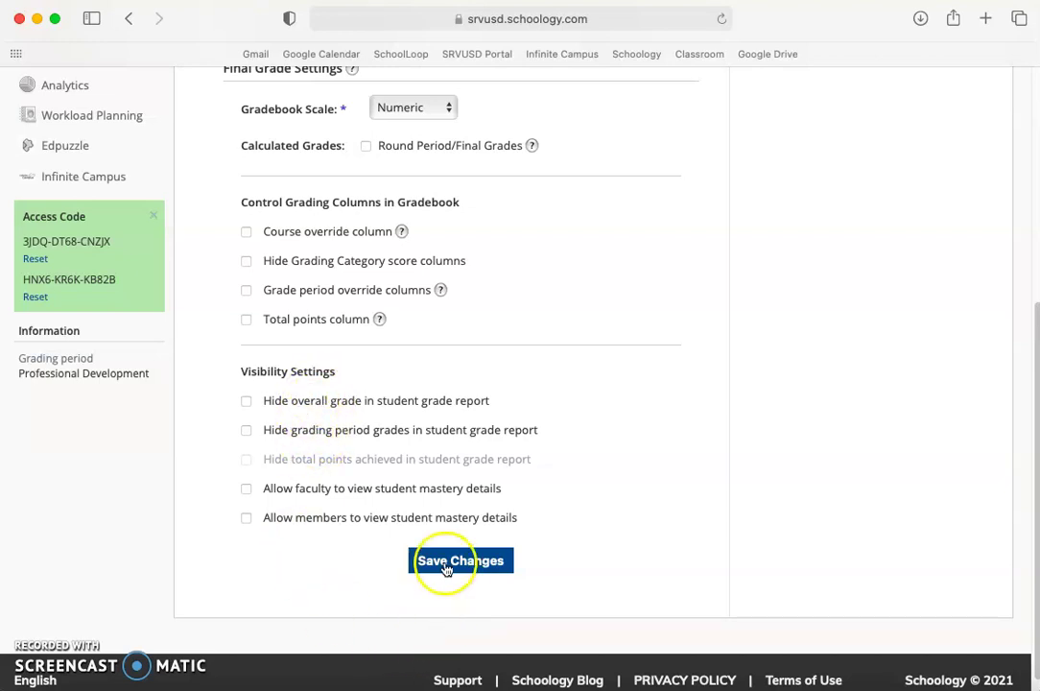
scroll(825, 529, "up", 5)
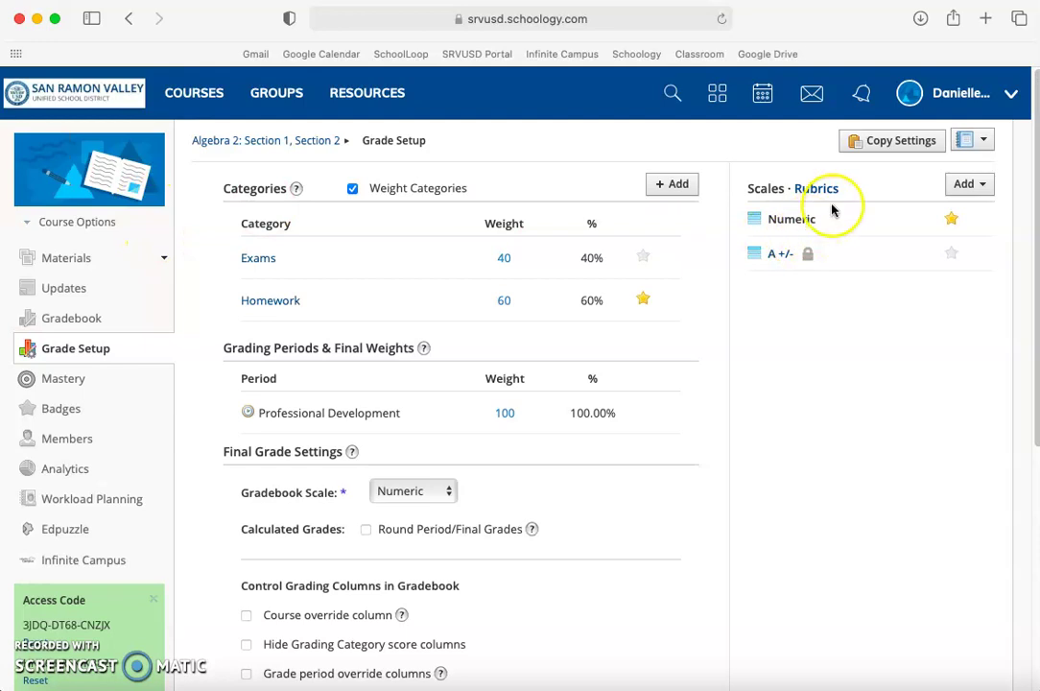
left_click(909, 144)
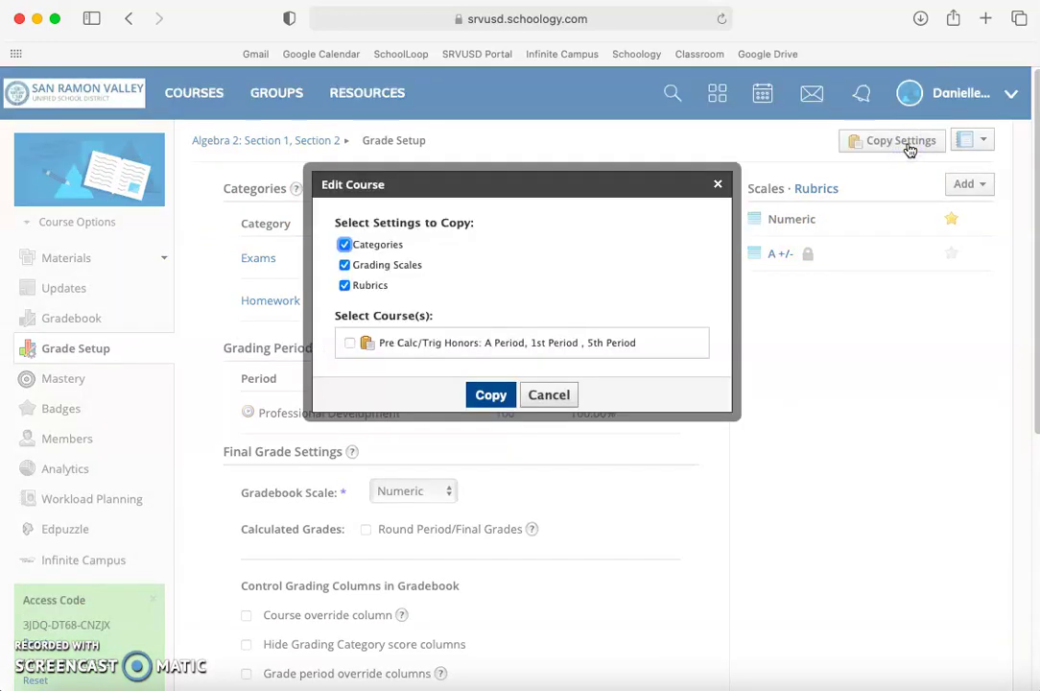
left_click(363, 242)
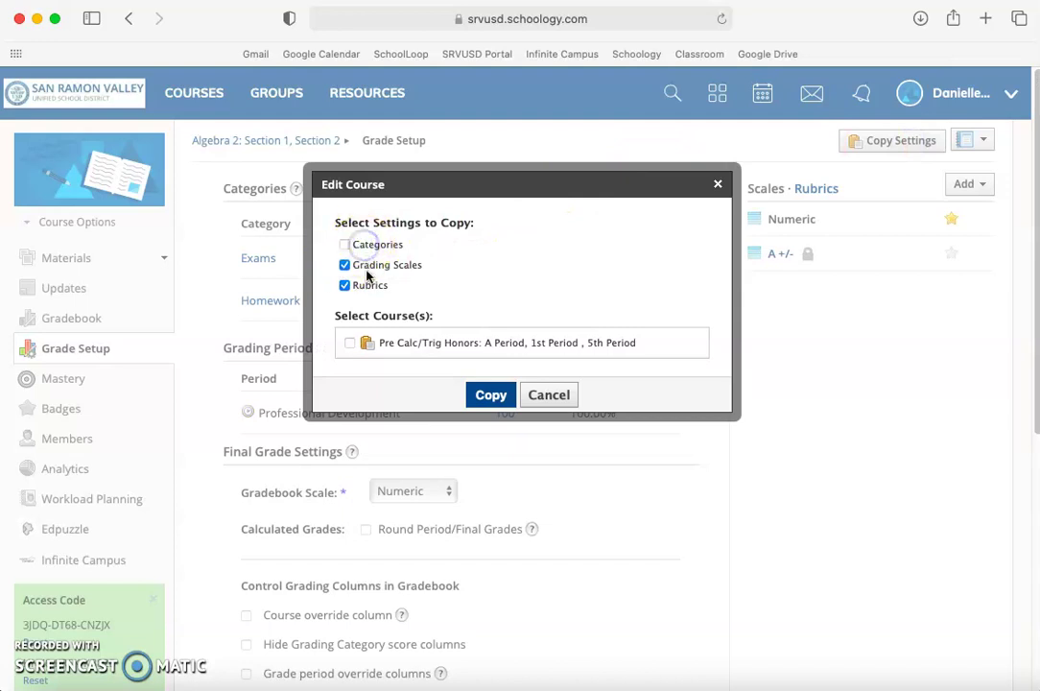
left_click(365, 242)
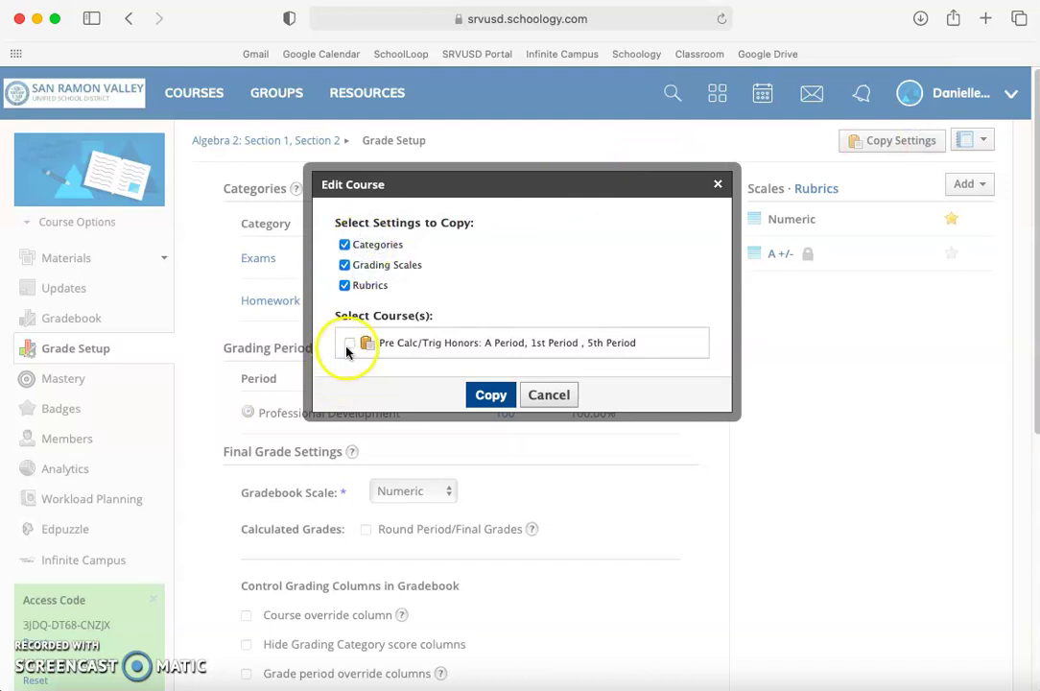
left_click(349, 346)
left_click(493, 395)
left_click(561, 397)
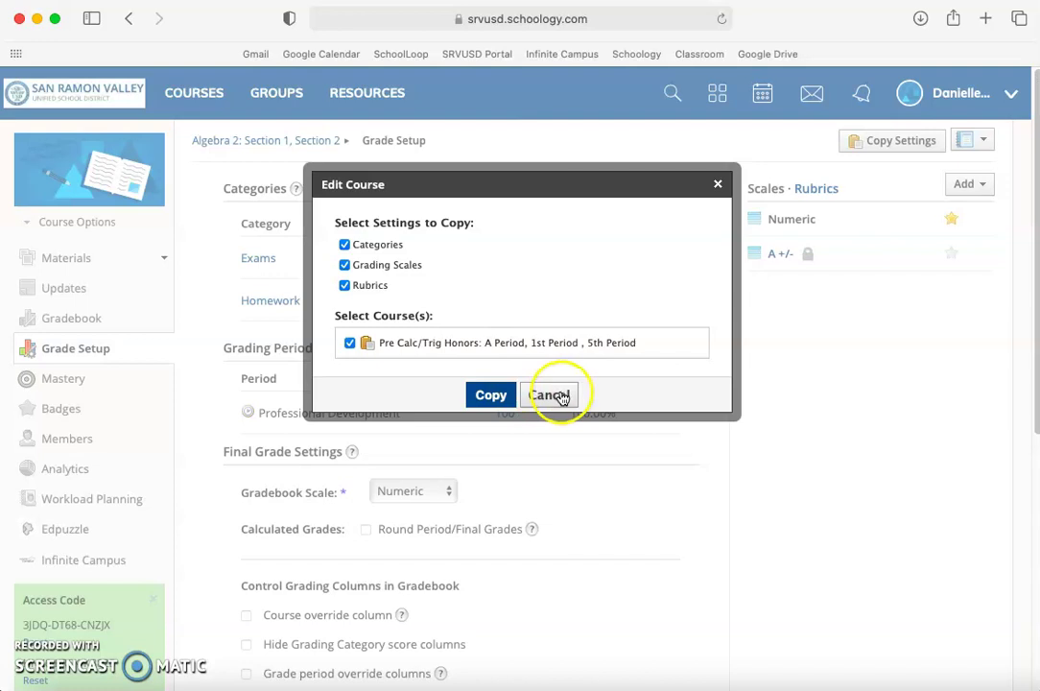